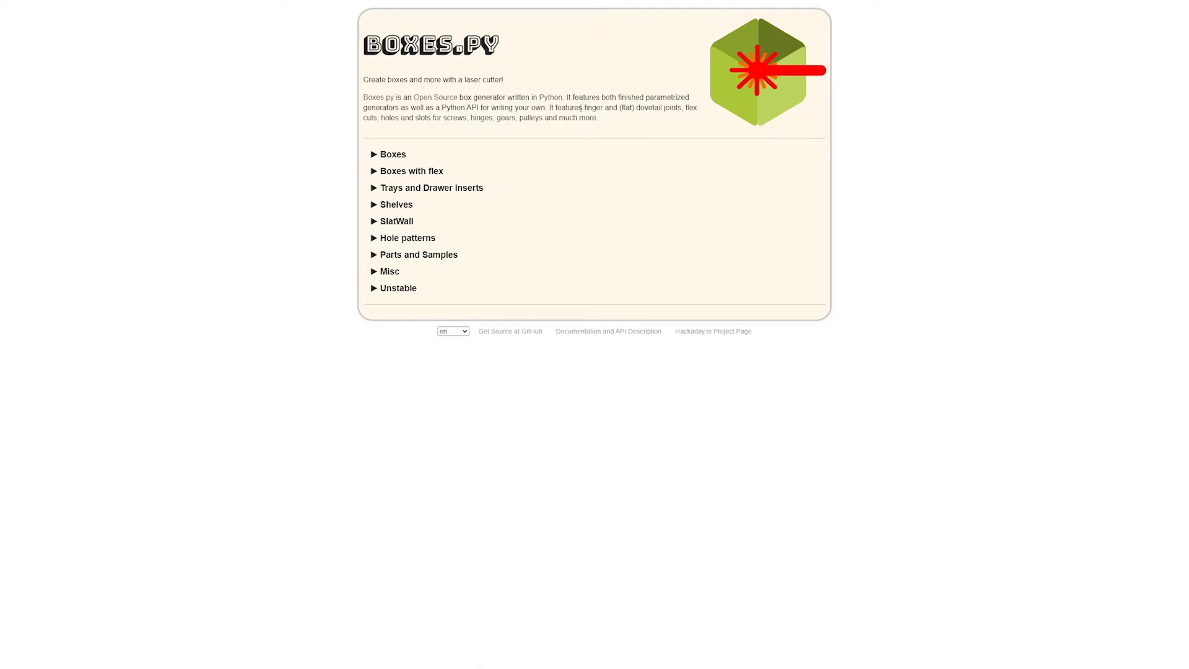
Open the Display generator under Misc in Boxes.py.
left_click(374, 154)
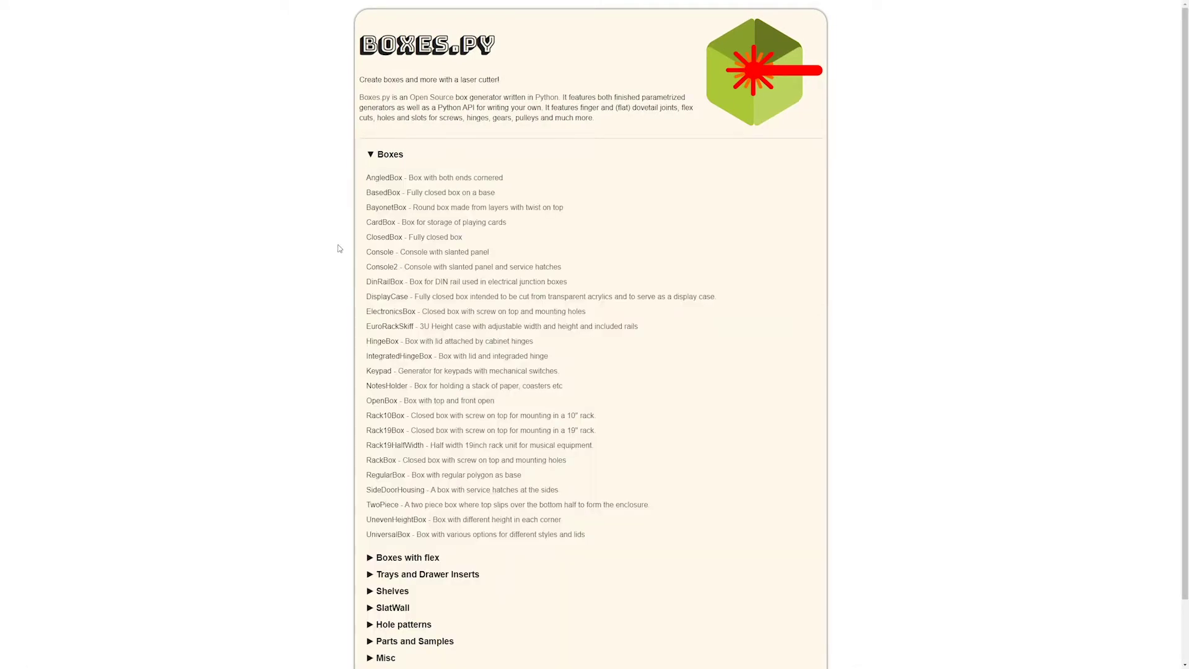
left_click(357, 159)
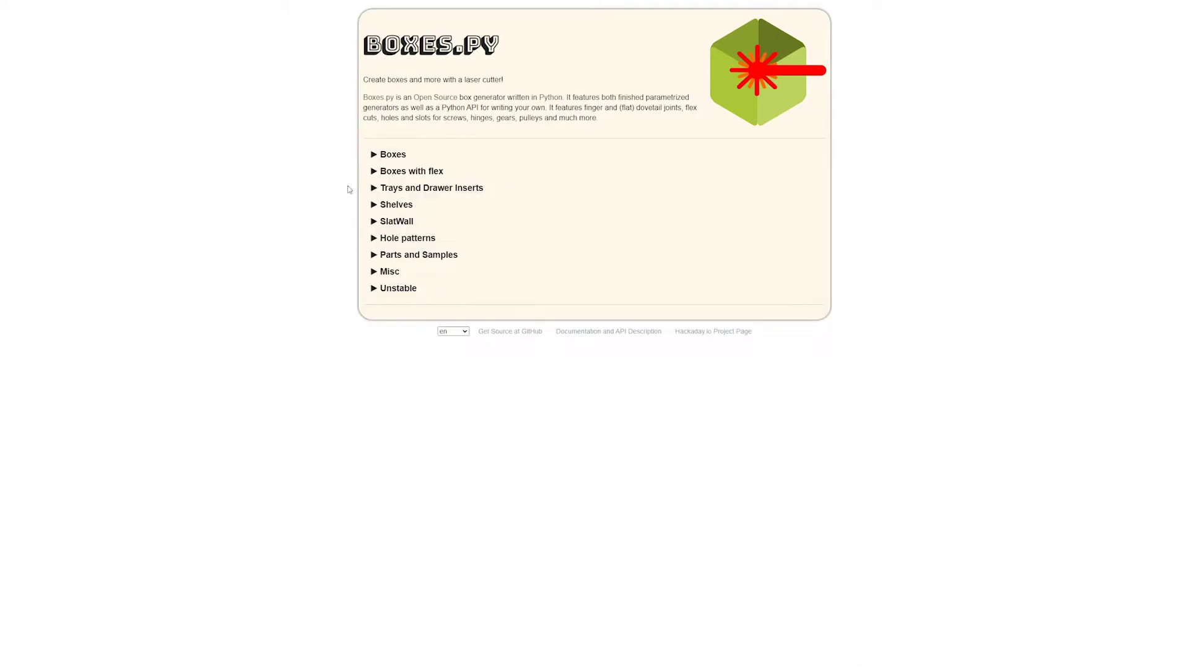
left_click(366, 273)
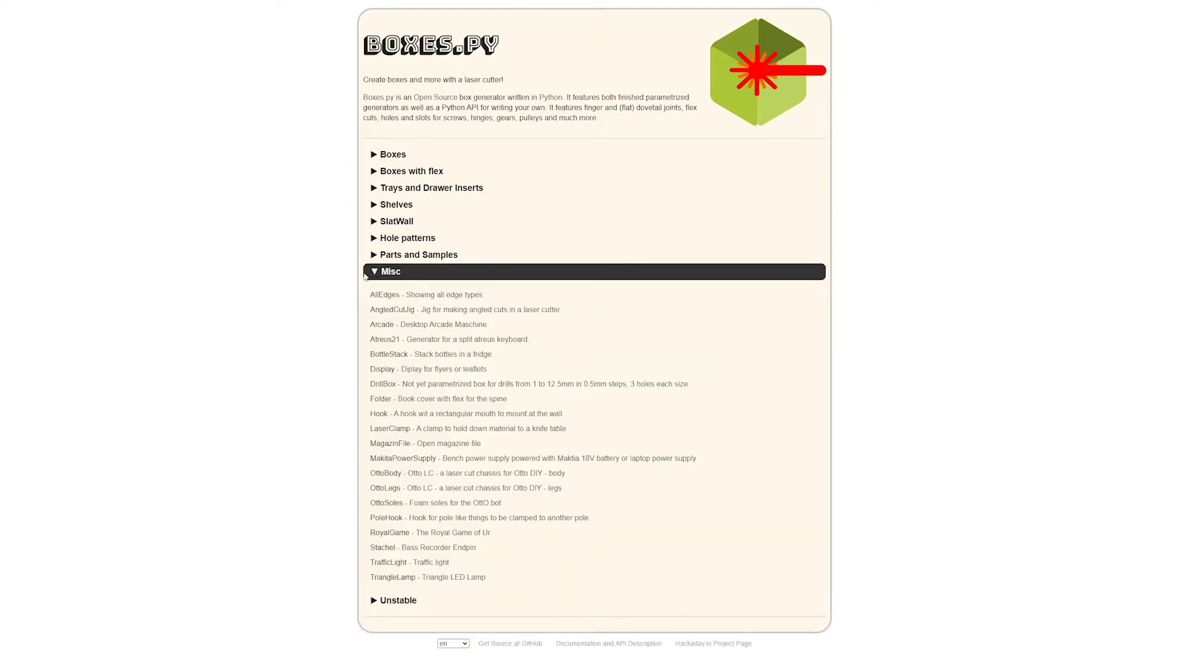
left_click(378, 370)
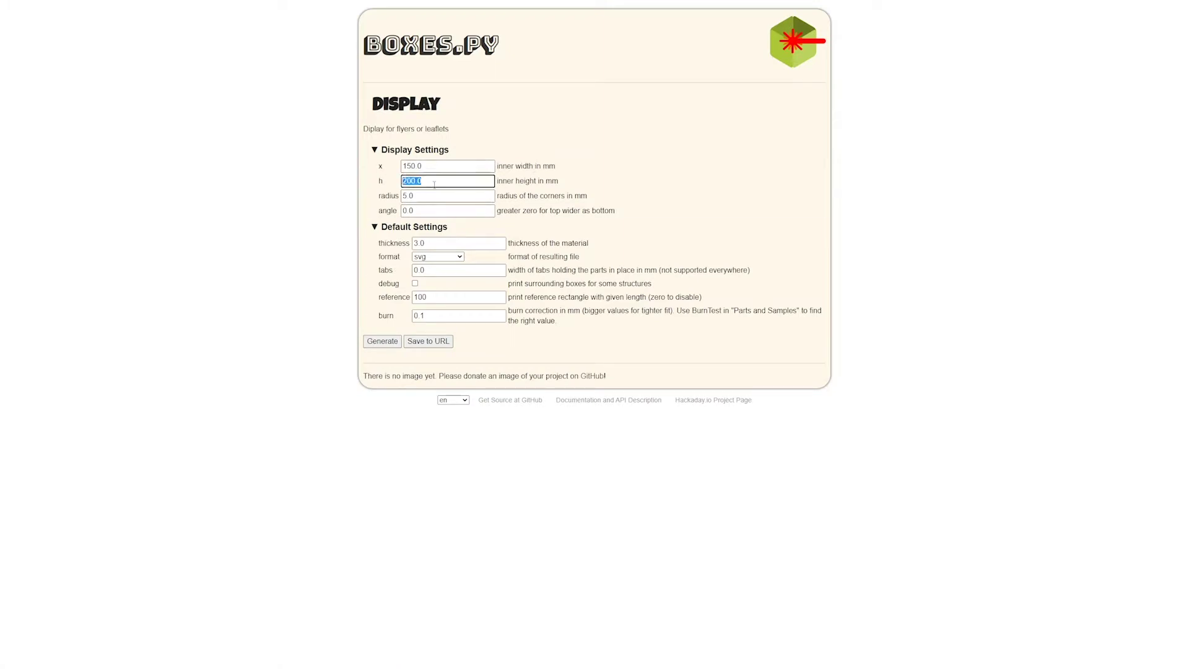
Set height 230 and material thickness 5.6, then generate the Display stand SVG.
type("230")
double_click(427, 243)
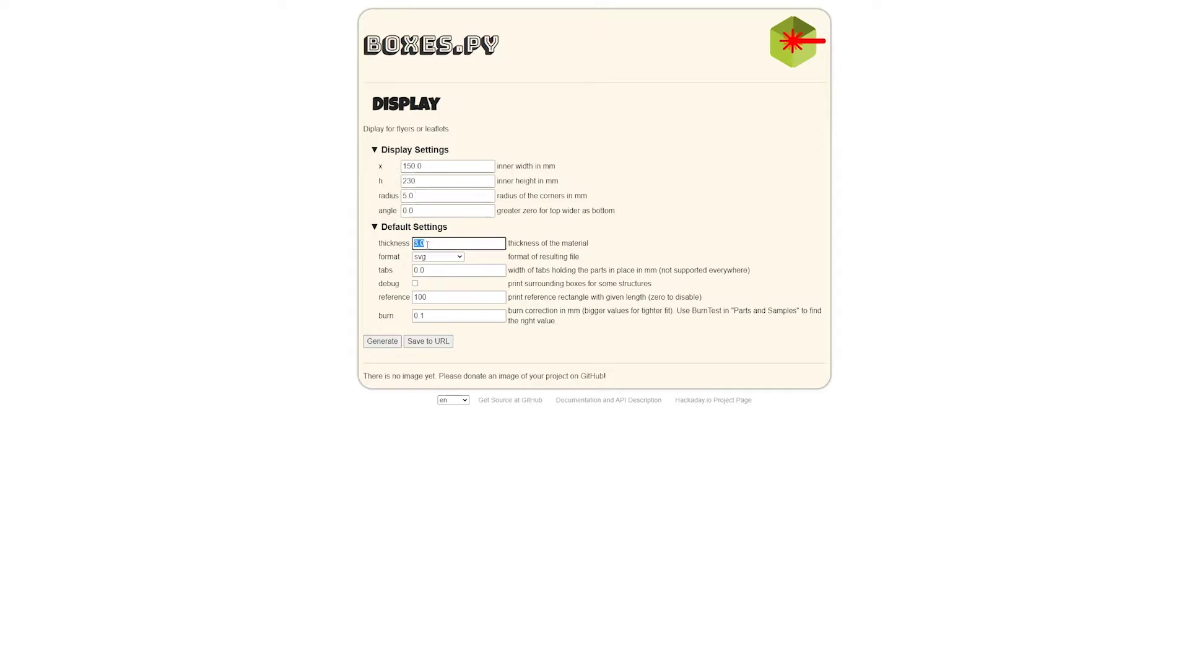
type("5.6")
left_click(382, 341)
right_click(365, 3)
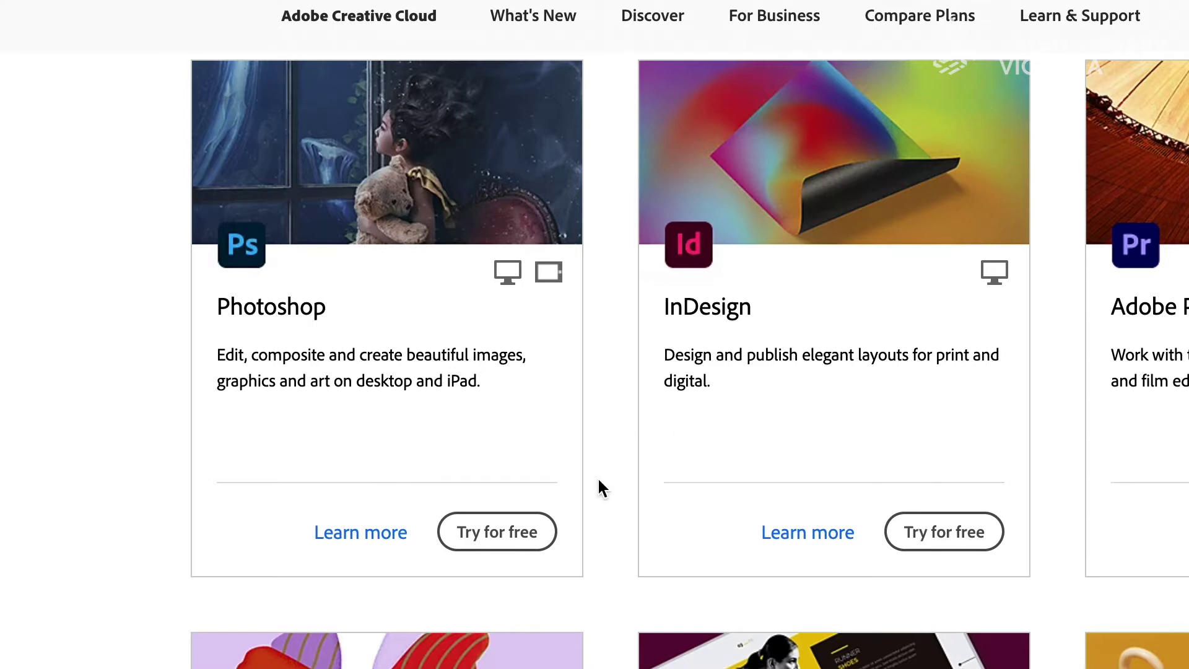
Search Google for 'freeware alternatives to creative cloud' and scroll through the results.
scroll(689, 361, "down", 3)
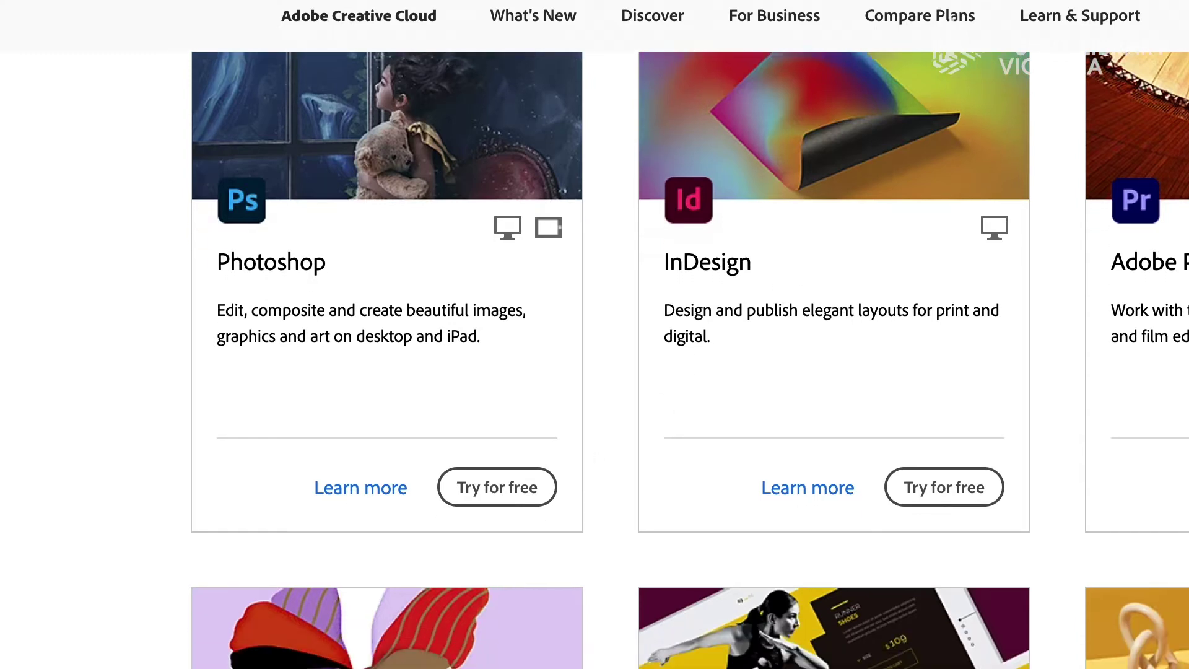
scroll(332, 660, "down", 5)
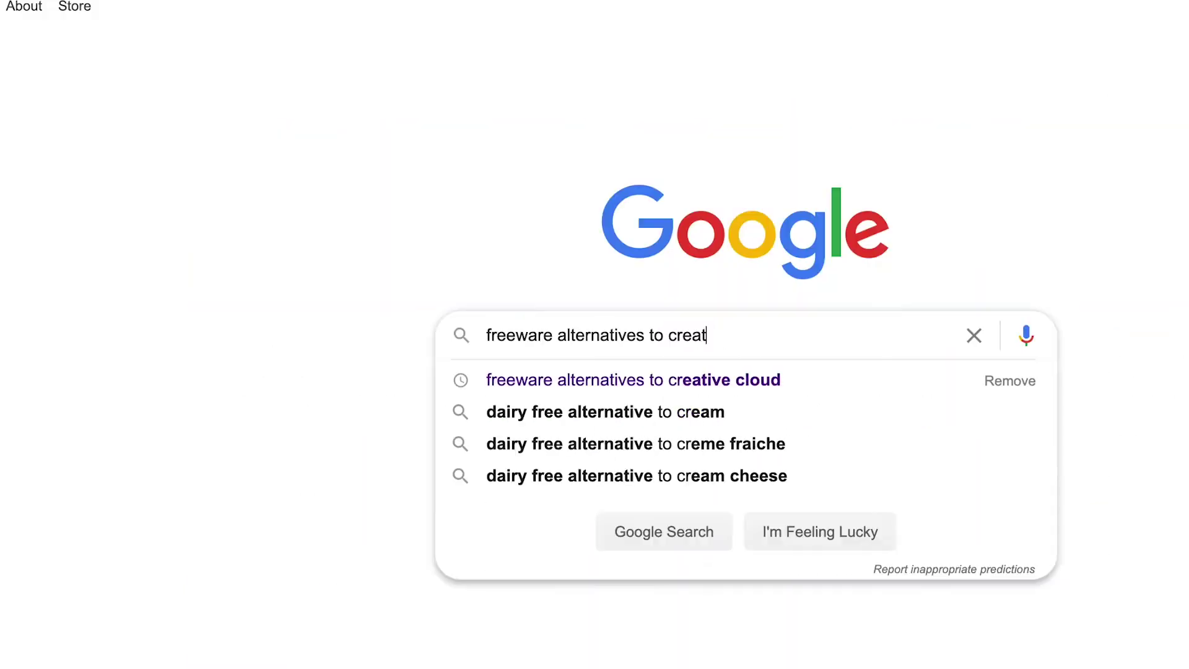
type("ive cloud")
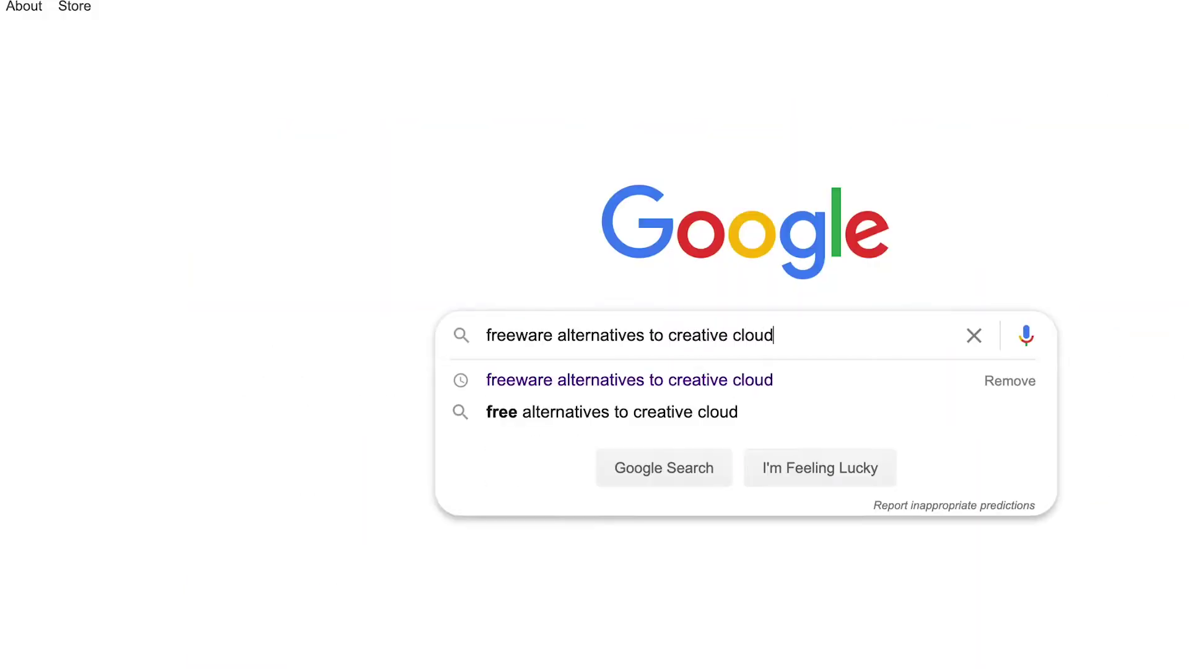
key("Return")
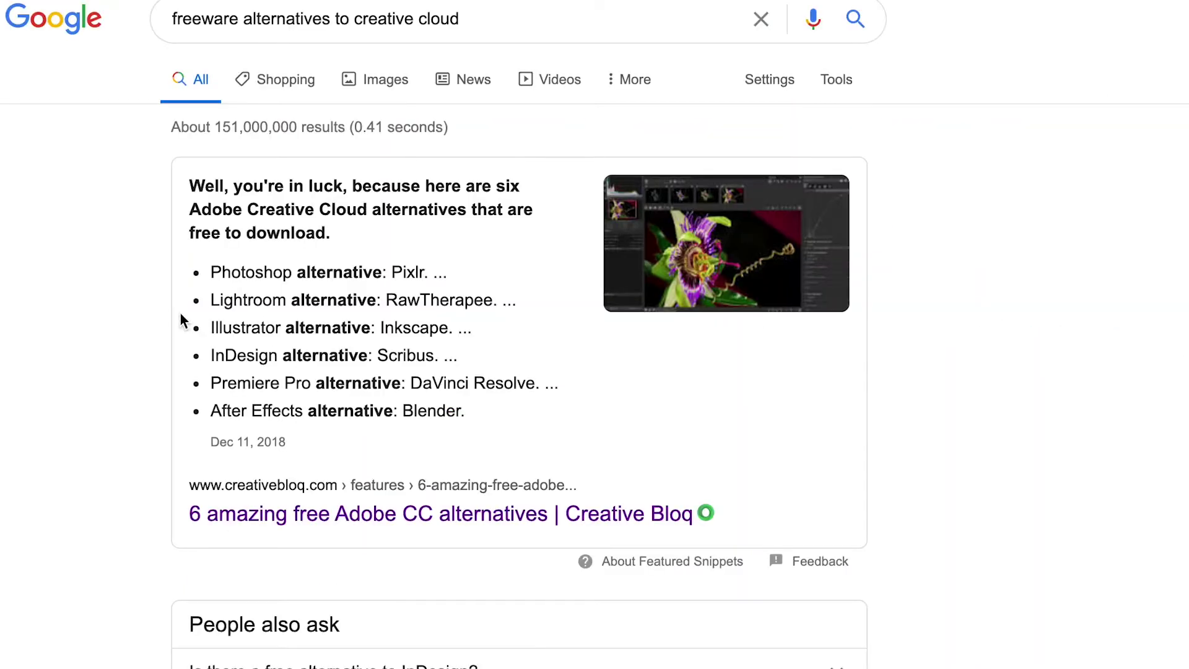
scroll(57, 258, "down", 13)
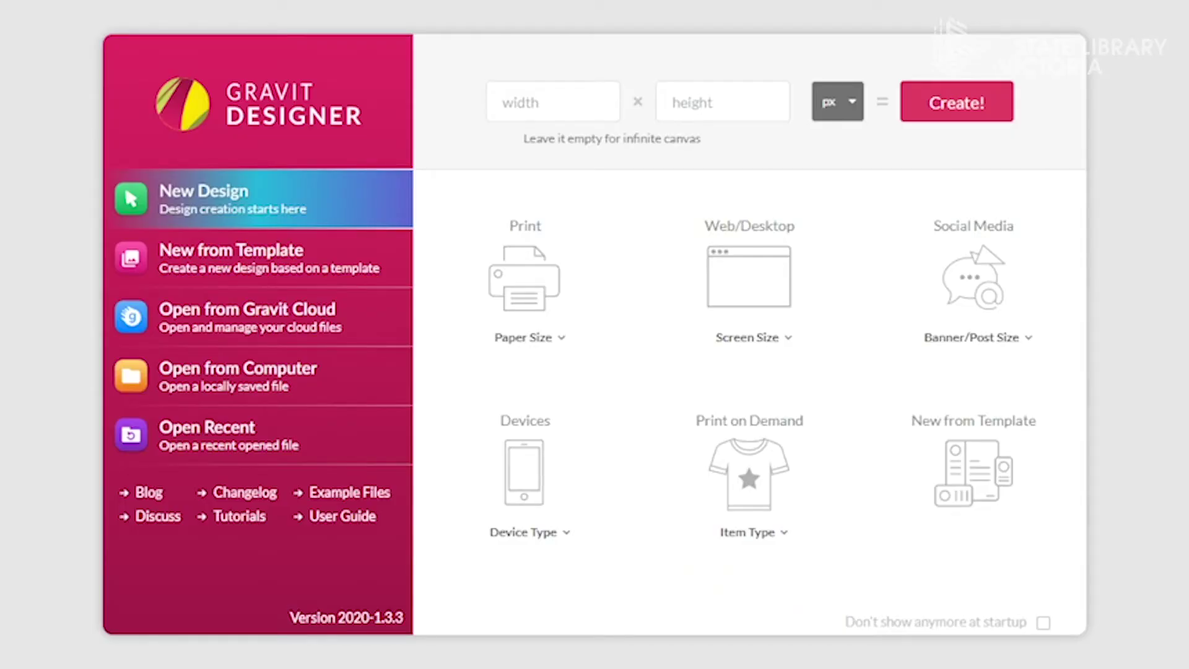
Start a new infinite-canvas design and place the Boxes.py display-stand SVG into it.
left_click(929, 106)
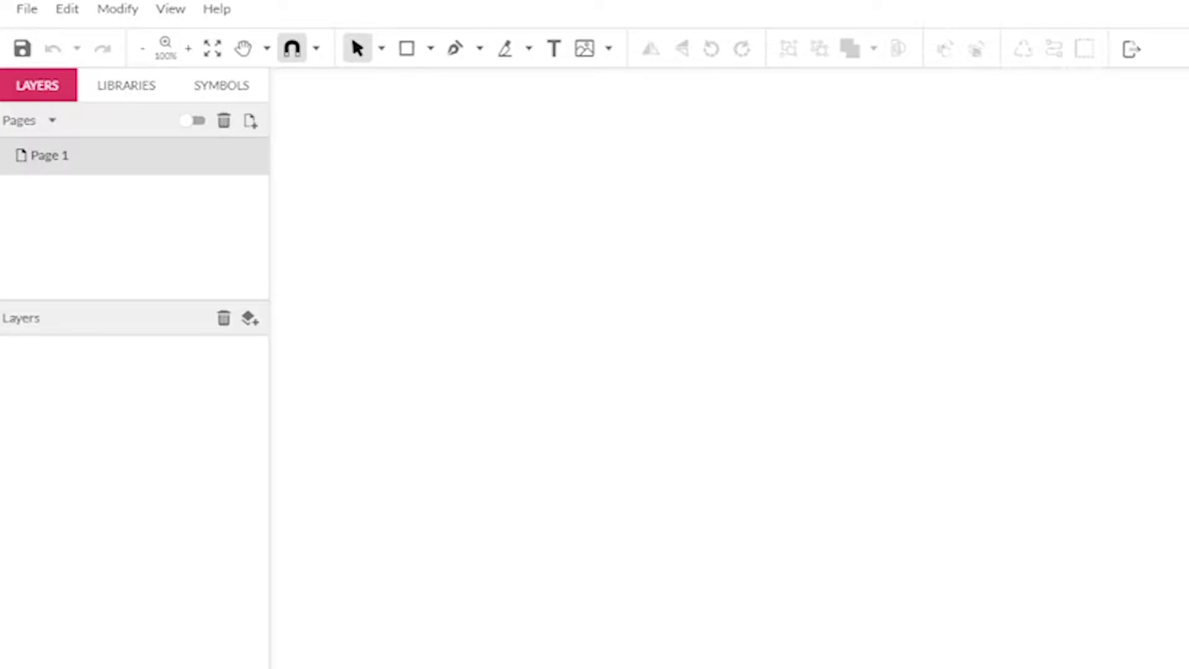
left_click(31, 12)
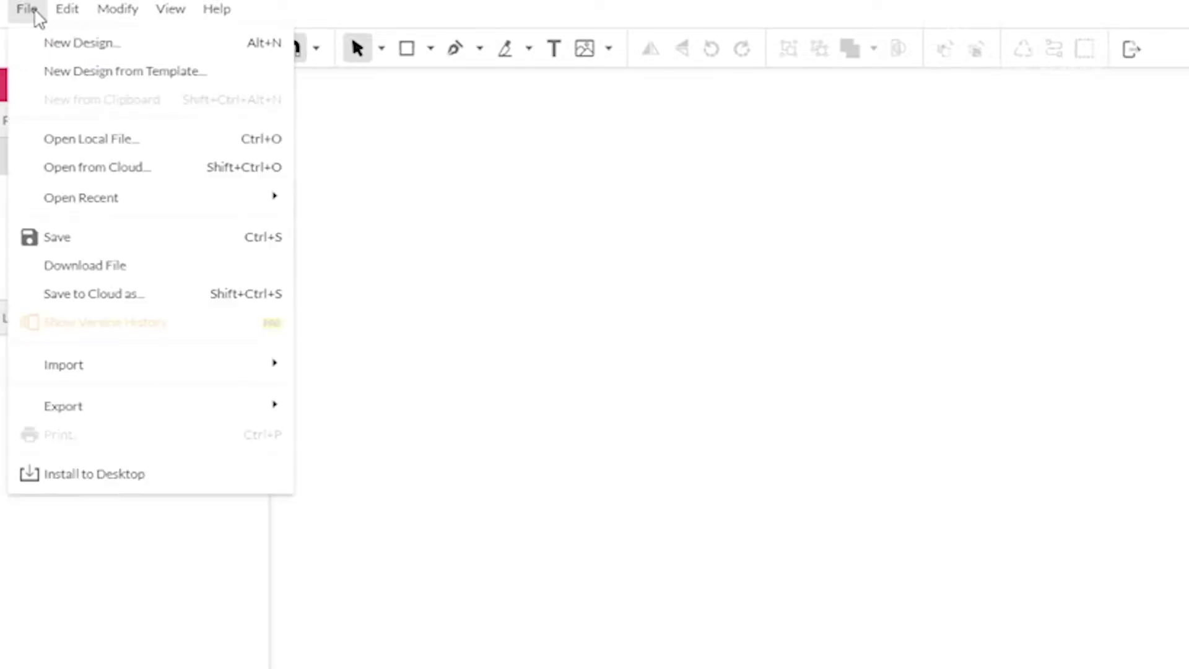
mouse_move(120, 366)
left_click(378, 376)
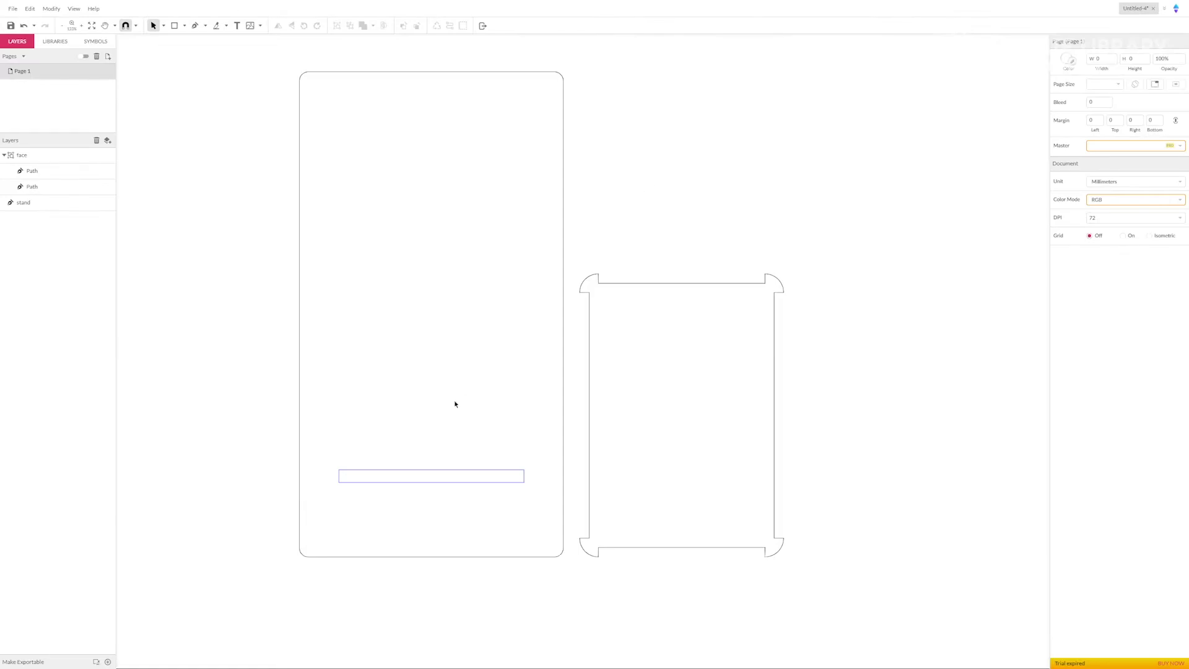
Name the small rectangle layer 'slot' and set its height to 6.
scroll(363, 501, "up", 5)
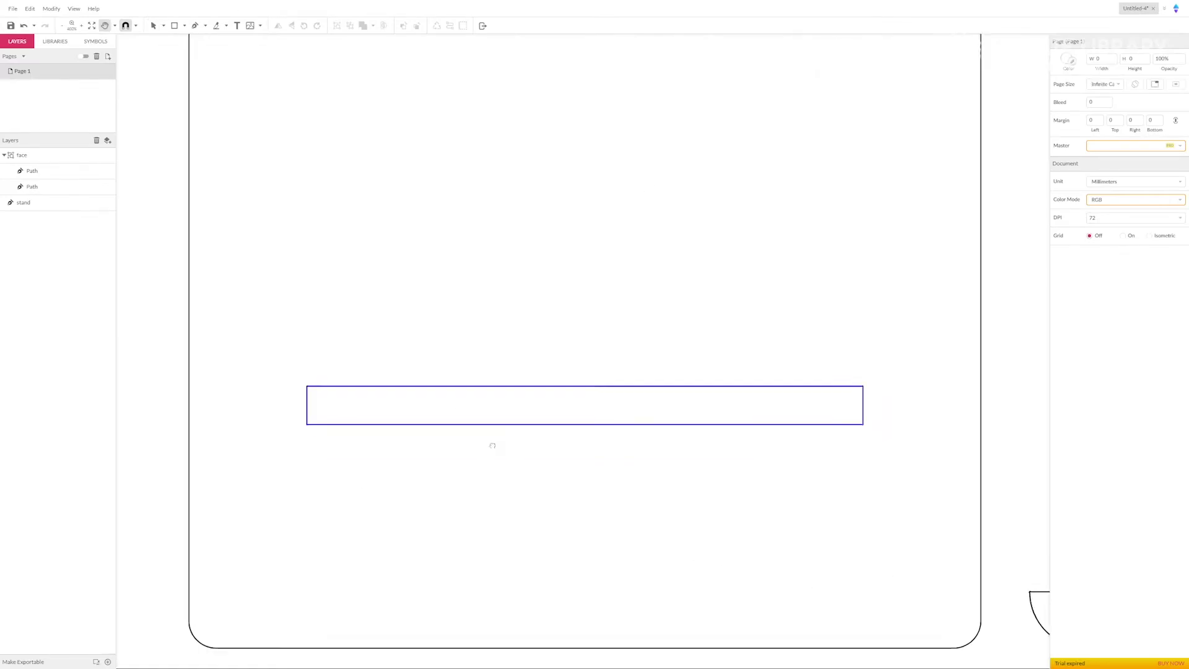
left_click(32, 186)
double_click(38, 188)
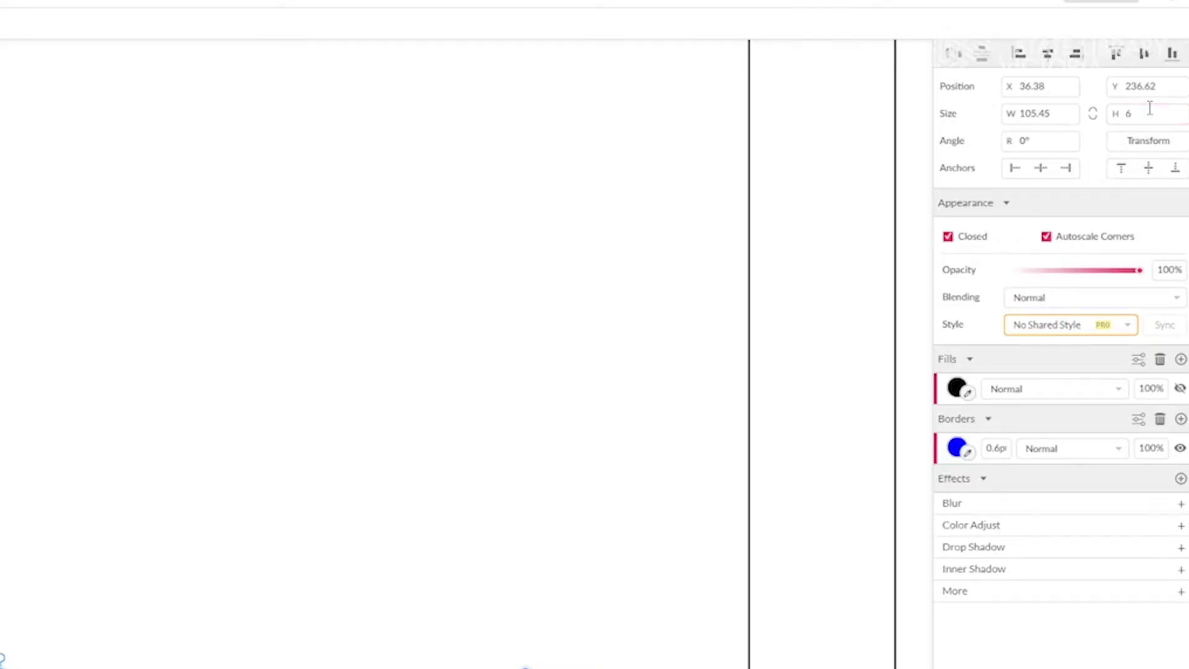
type("6")
key("Return")
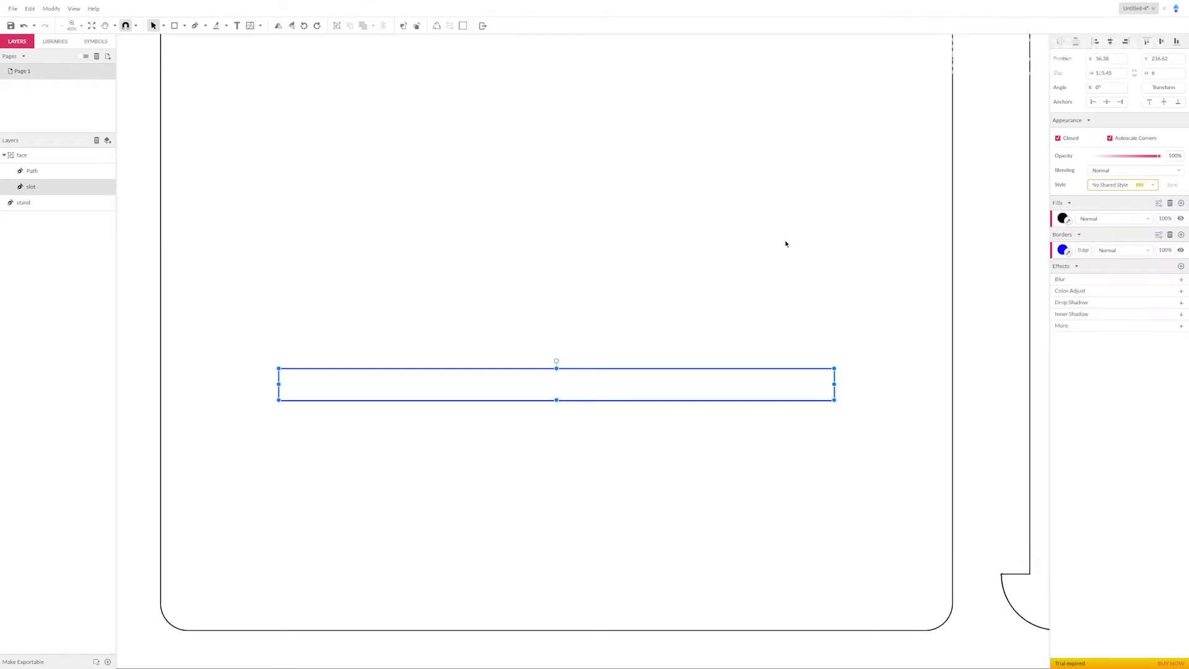
left_click(785, 243)
Select the stand shape and switch to path node editing.
scroll(711, 270, "down", 6)
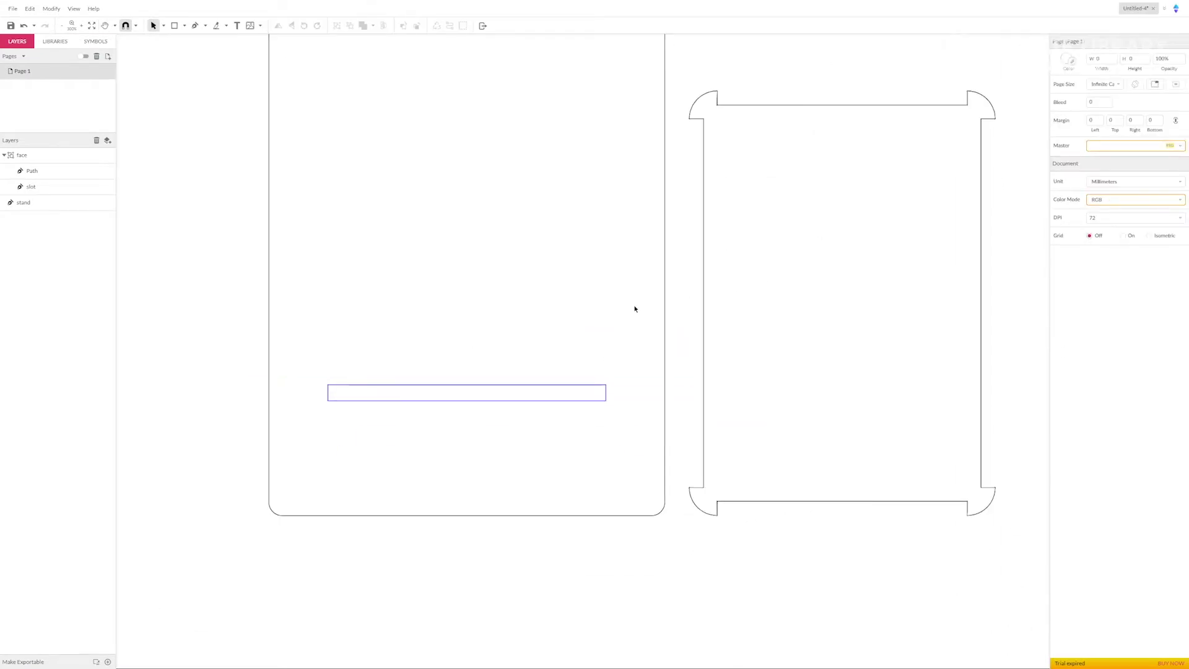
left_click(47, 204)
scroll(581, 365, "up", 5)
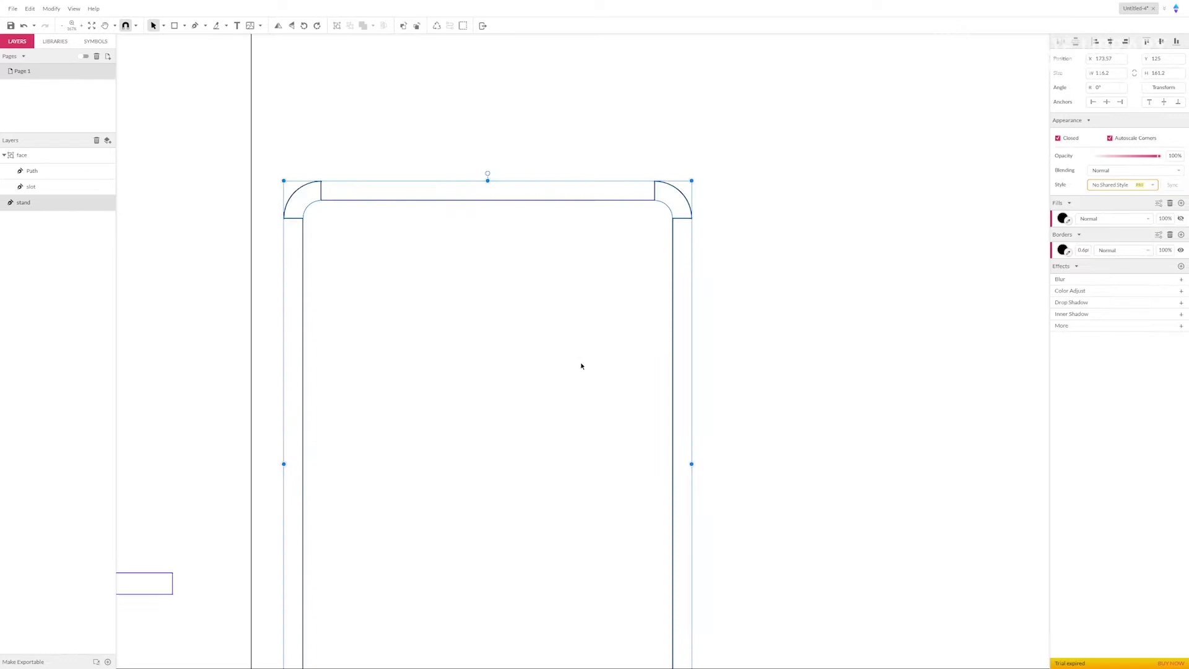
left_click_drag(567, 319, 563, 282)
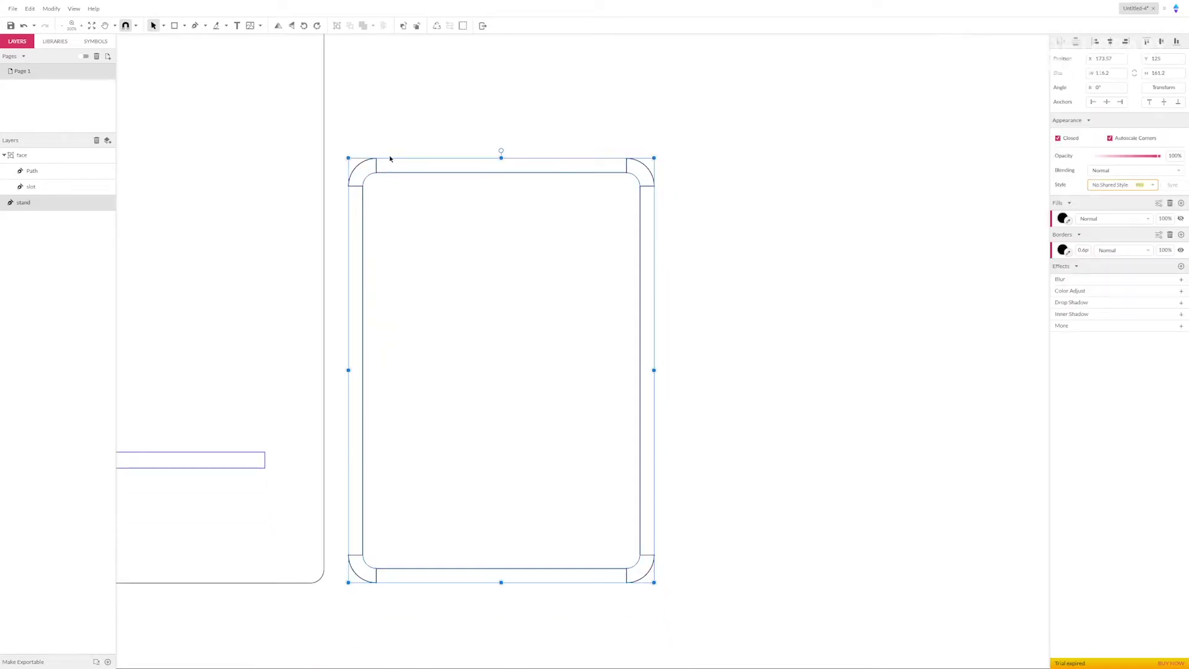
left_click(163, 25)
left_click(186, 53)
Try deleting and moving the stand's outer corner nodes, then undo those node edits.
scroll(669, 180, "up", 8)
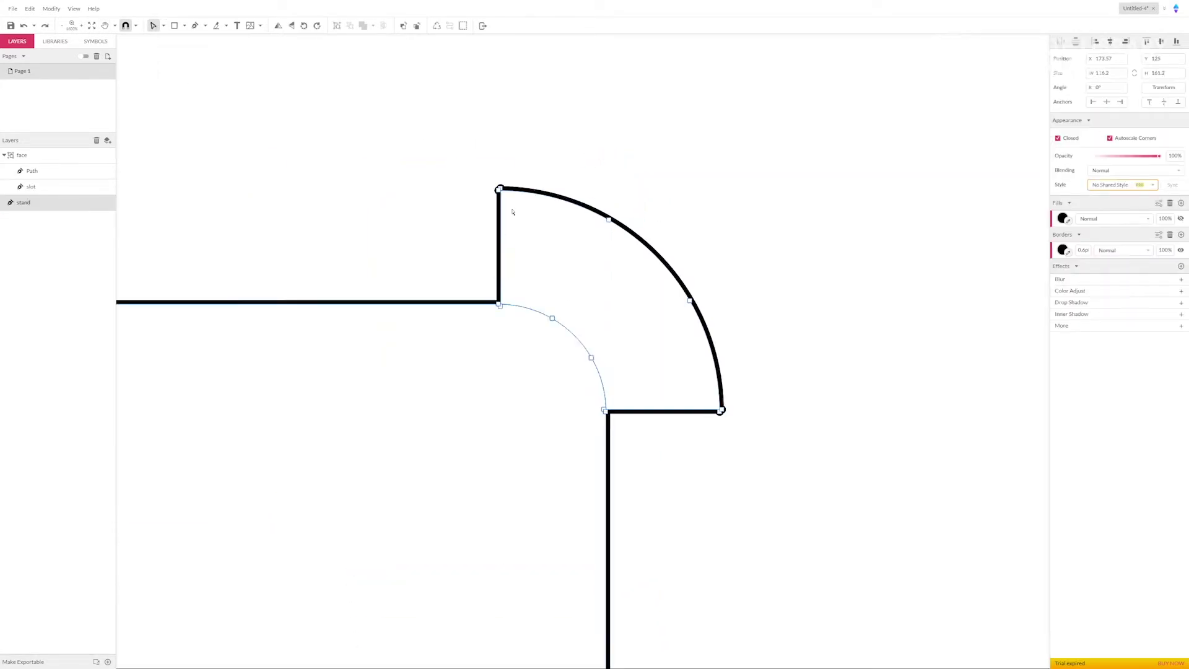
scroll(717, 302, "down", 2)
left_click_drag(393, 83, 579, 136)
left_click_drag(736, 244, 797, 323)
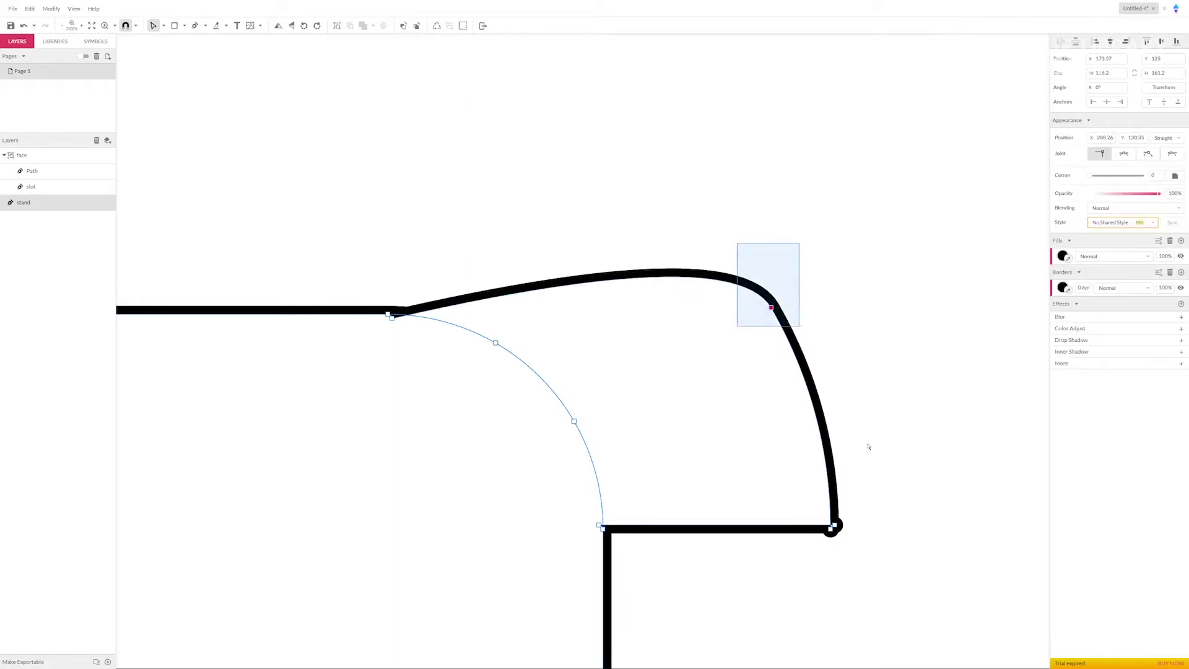
key("Delete")
left_click_drag(599, 530, 679, 468)
left_click(678, 466)
left_click(636, 382)
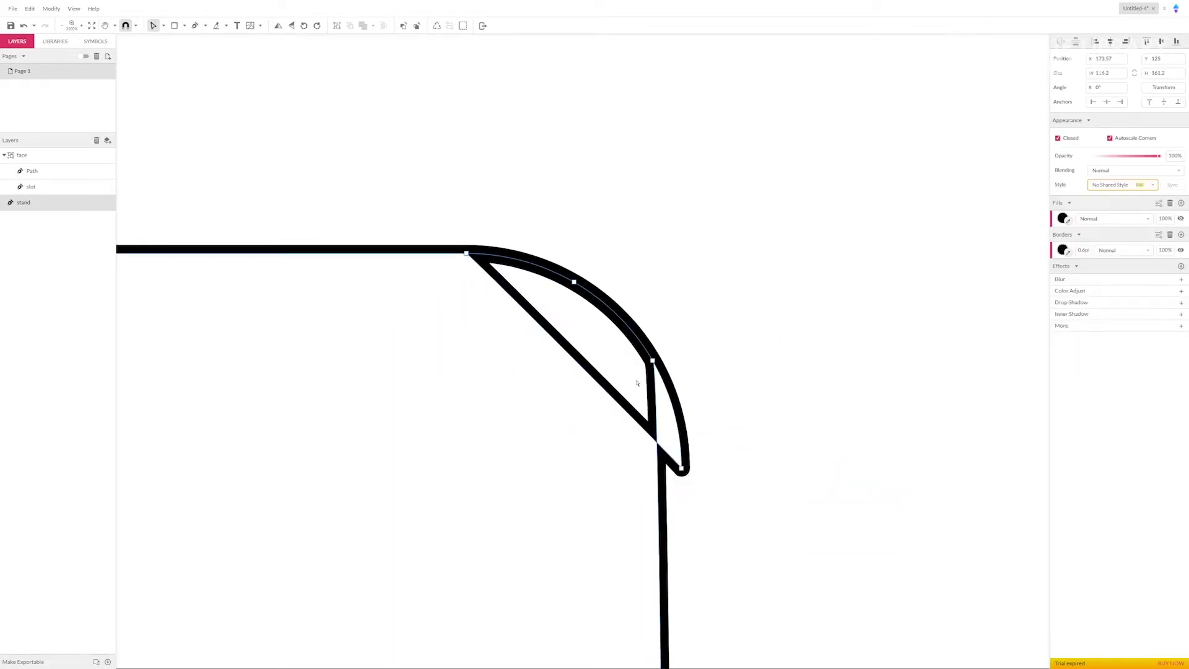
left_click_drag(655, 366, 472, 258)
key("ctrl+z")
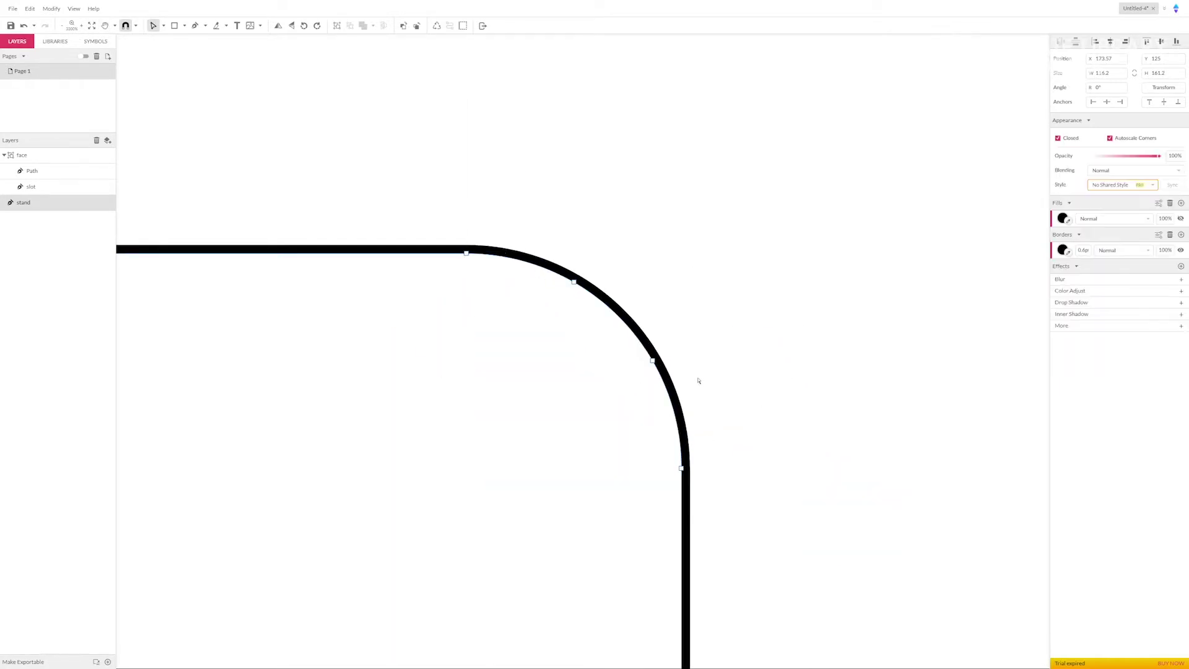
Select the rounded rectangle's top-right corner beside the face piece.
scroll(698, 380, "down", 2)
left_click(631, 316)
scroll(631, 316, "down", 5)
left_click(552, 190)
left_click_drag(713, 140, 641, 216)
Convert the rounded rectangle to a path, ungroup the face, and combine outline and slot.
right_click(694, 205)
left_click(718, 337)
left_click_drag(231, 215, 414, 248)
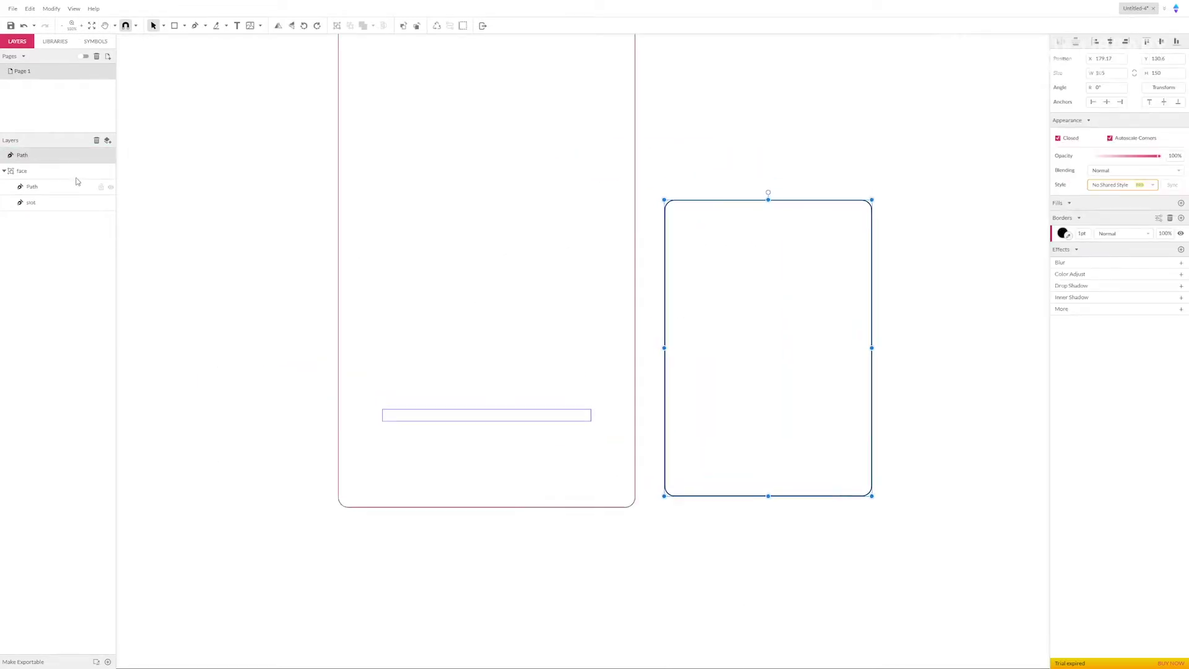
right_click(72, 174)
left_click(108, 276)
right_click(29, 187)
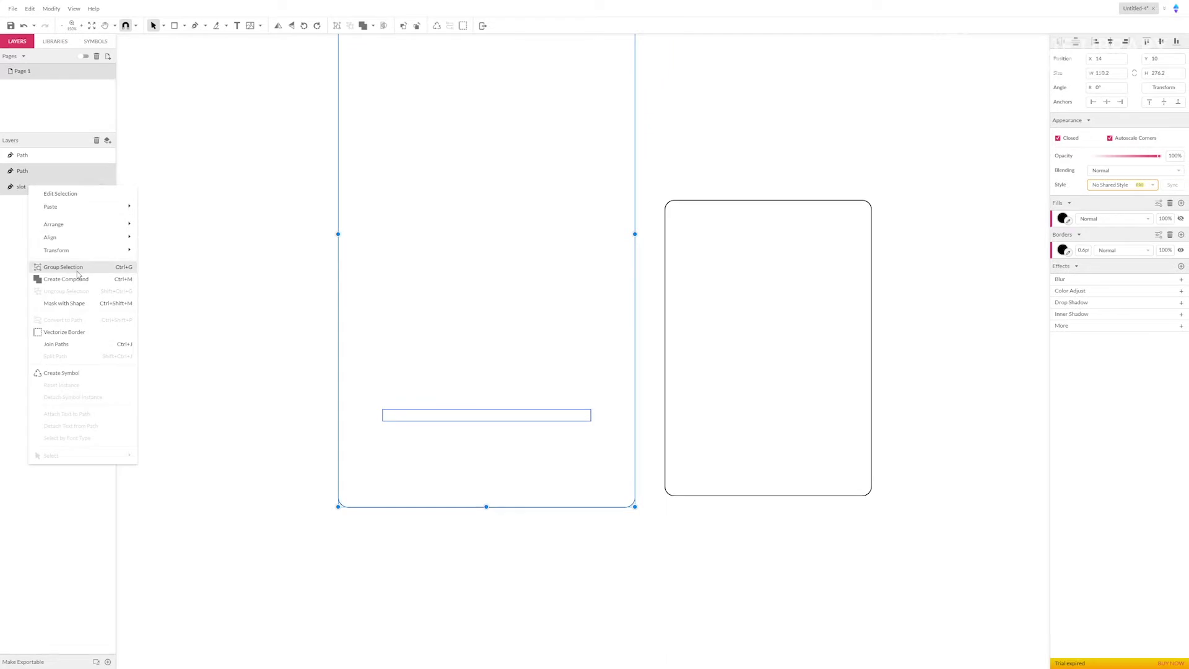
left_click(93, 279)
Reorder the outline below the slot inside the compound, then undo back to separate shapes.
left_click(4, 171)
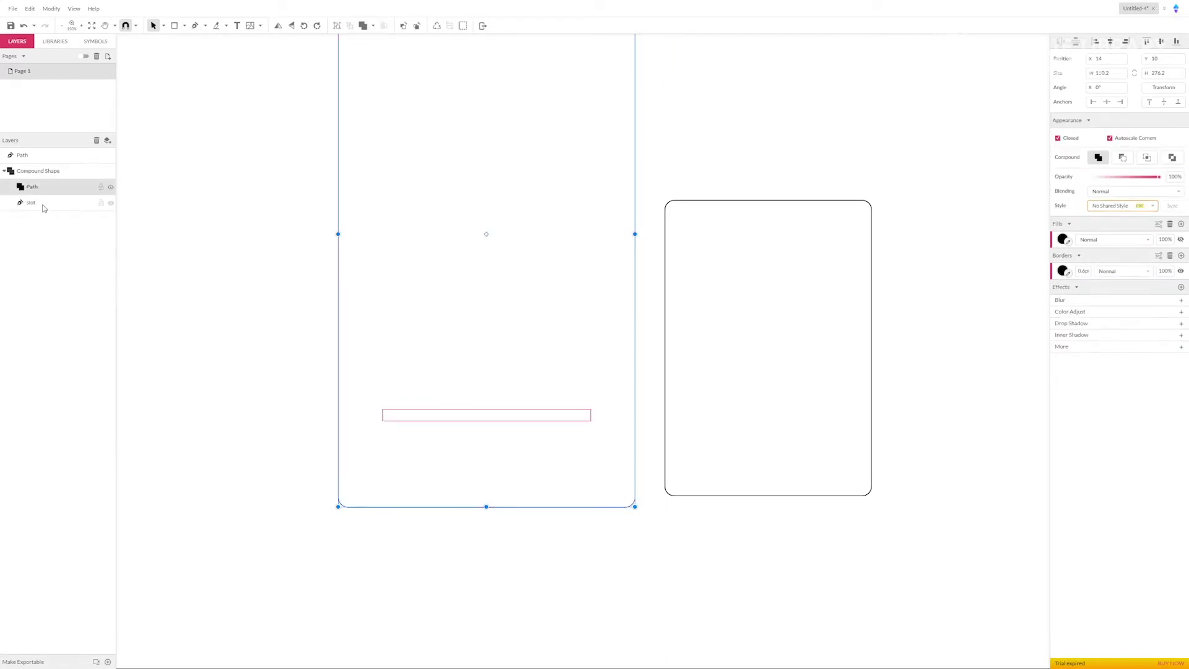
left_click(42, 205)
scroll(465, 414, "up", 2)
left_click_drag(53, 186, 54, 210)
key("ctrl+z")
key("ctrl+z")
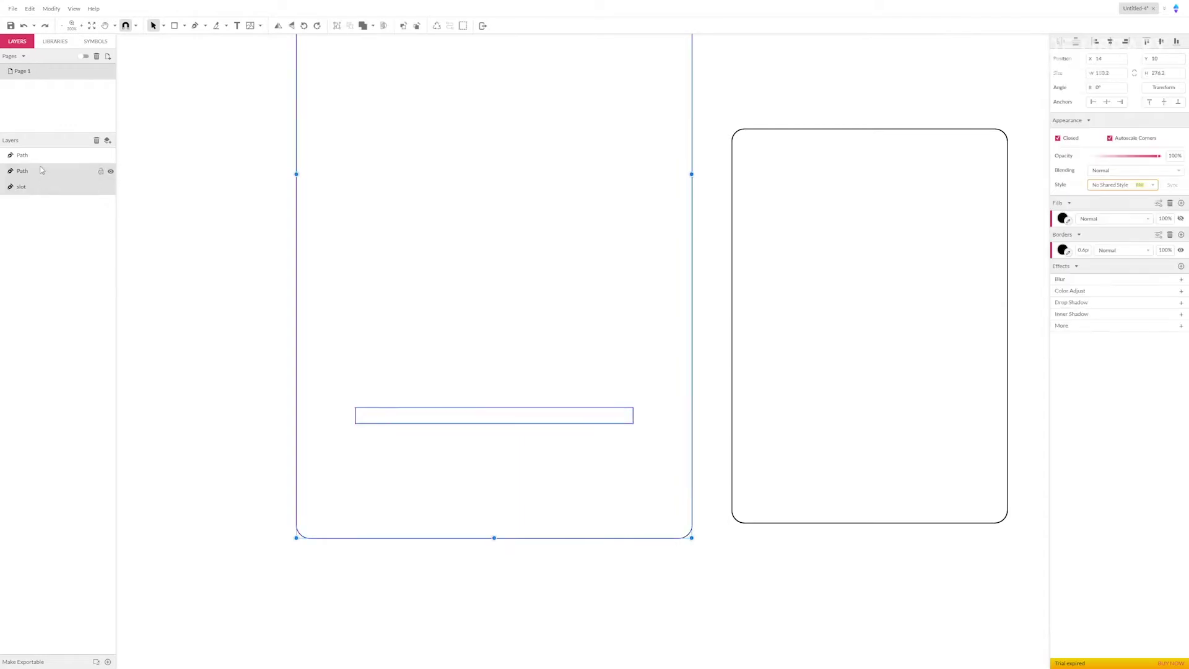
Subtract the slot from the tall panel with Create Compound Shape > Subtract.
right_click(31, 172)
left_click(89, 261)
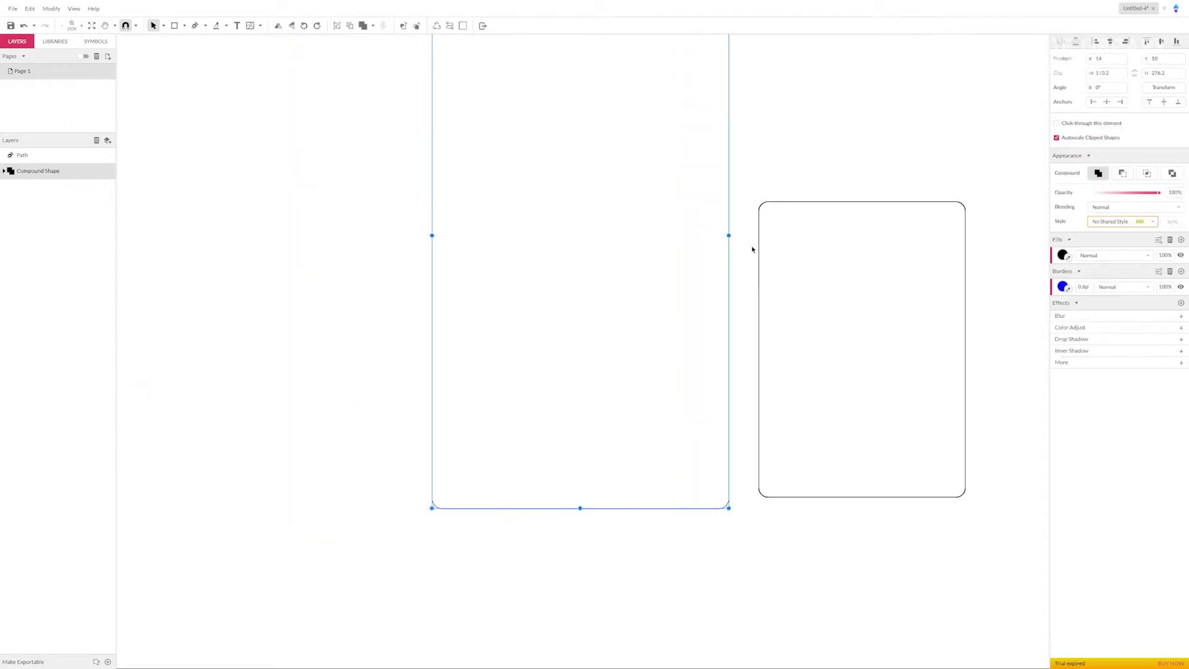
scroll(753, 249, "up", 2)
left_click(52, 9)
mouse_move(85, 157)
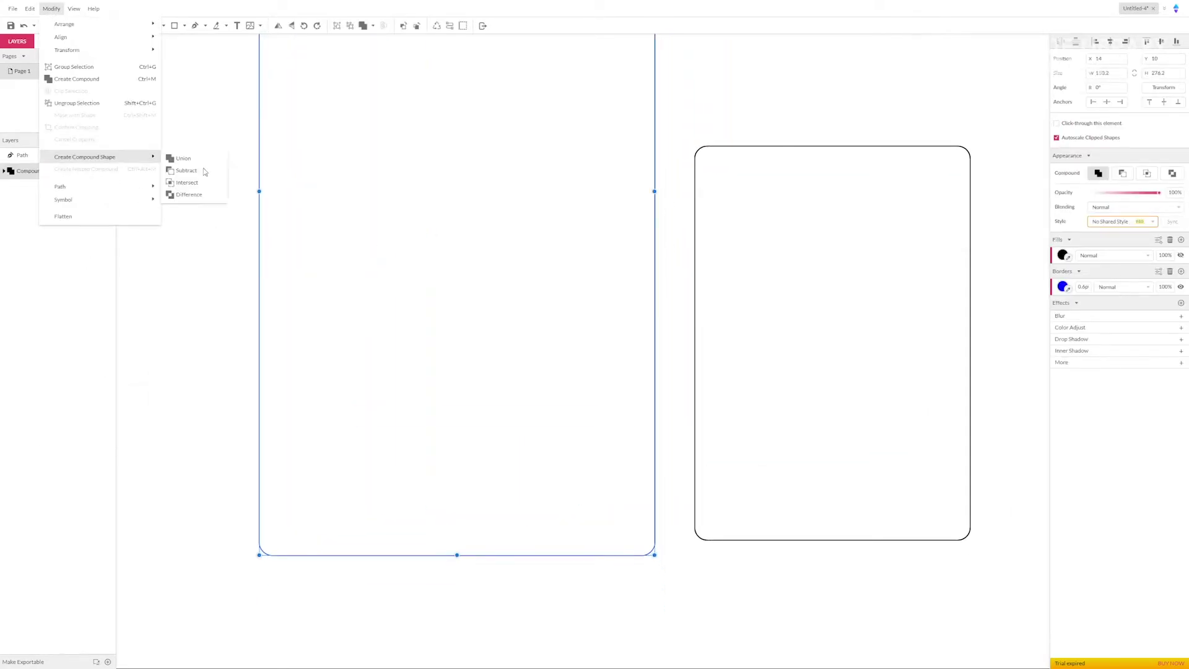
left_click(205, 171)
left_click(700, 365)
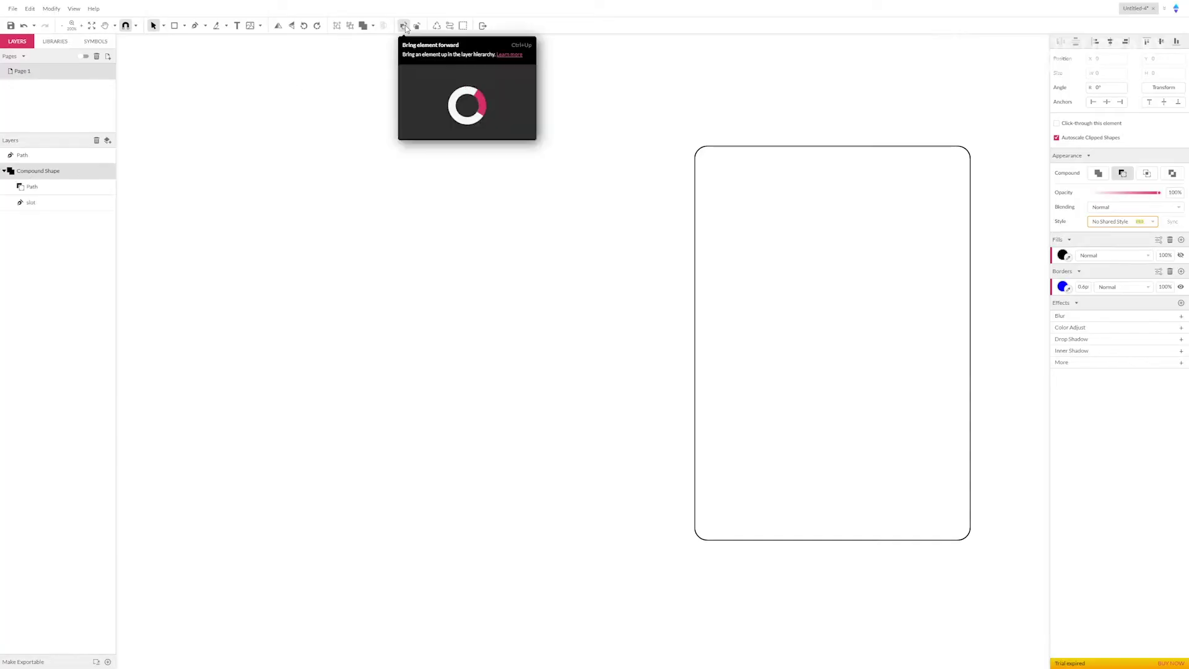
Adjust the slot's stacking order and convert the compound shape into a compound path.
left_click(372, 25)
left_click(387, 37)
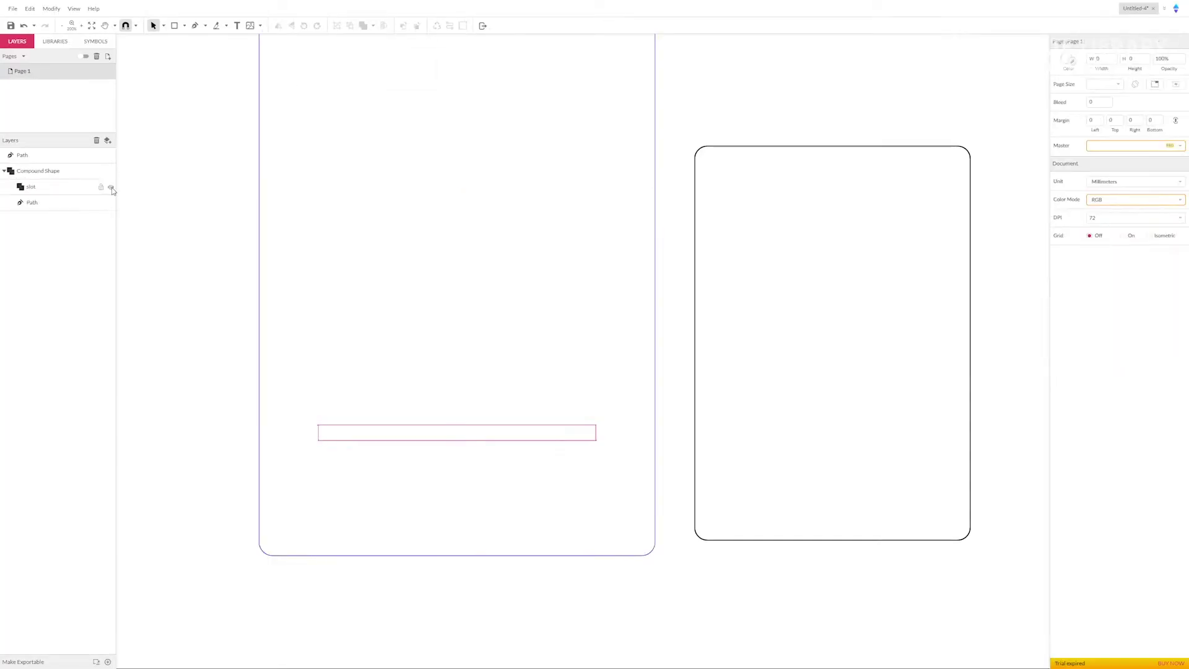
left_click(99, 186)
left_click(373, 25)
left_click(387, 50)
scroll(570, 334, "down", 2)
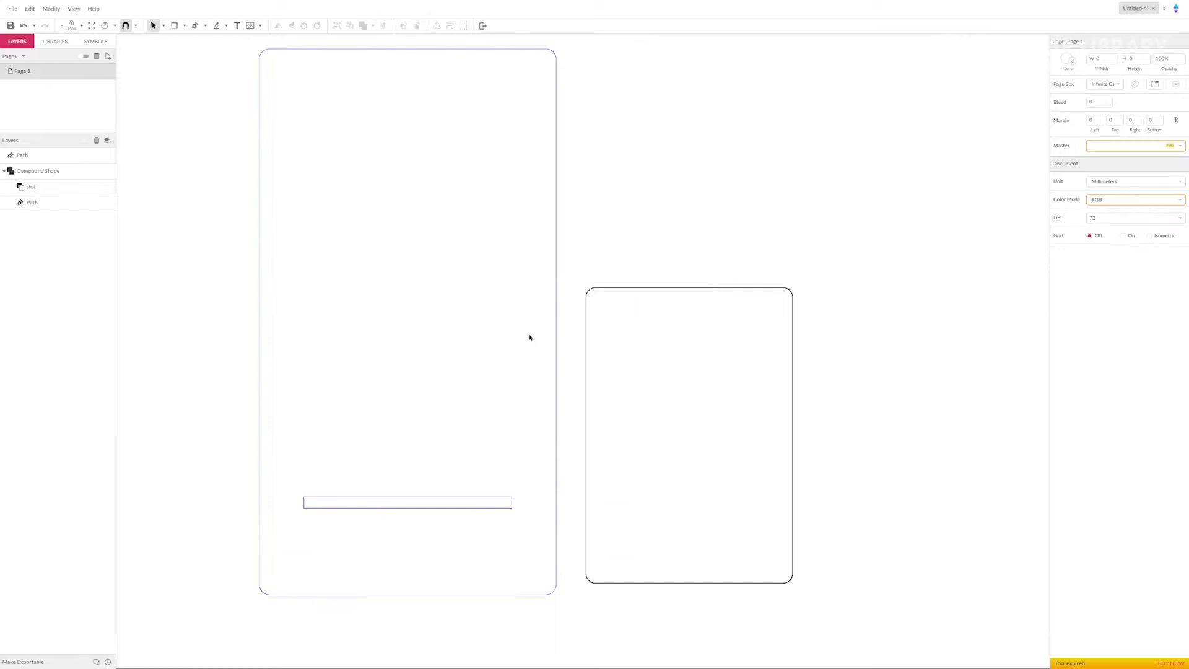
scroll(529, 338, "down", 3)
right_click(38, 170)
left_click(93, 308)
scroll(604, 384, "up", 2)
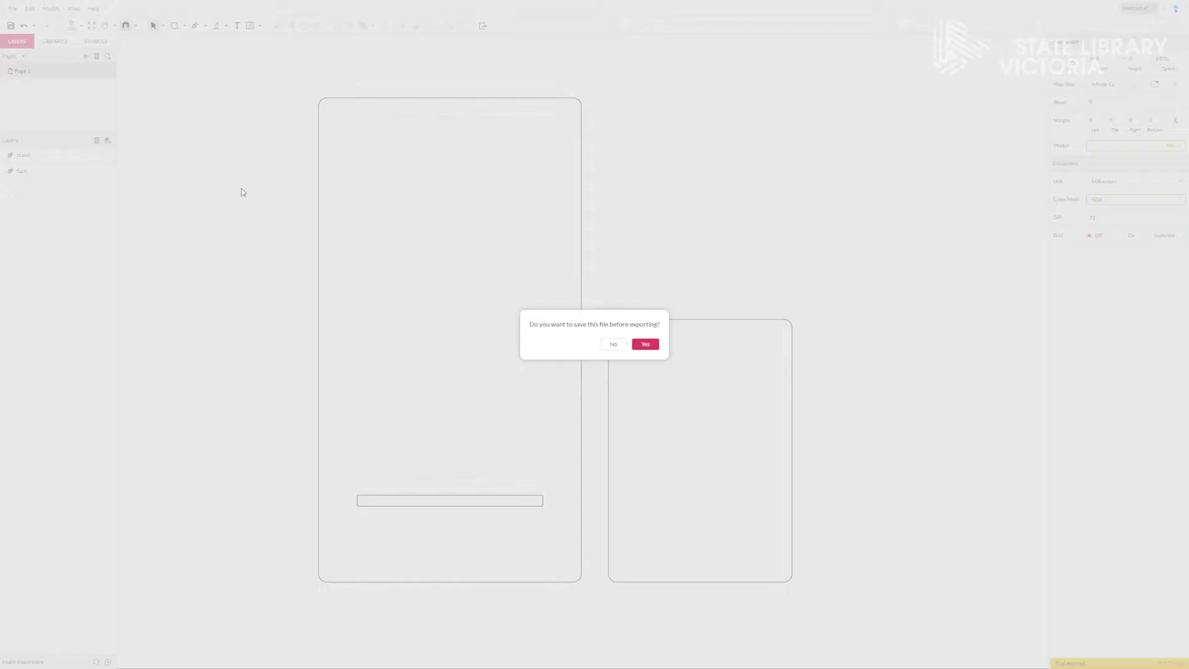
Save the design to the Laser cut book cloud folder as 'book stand template final'.
left_click(645, 343)
left_click(412, 273)
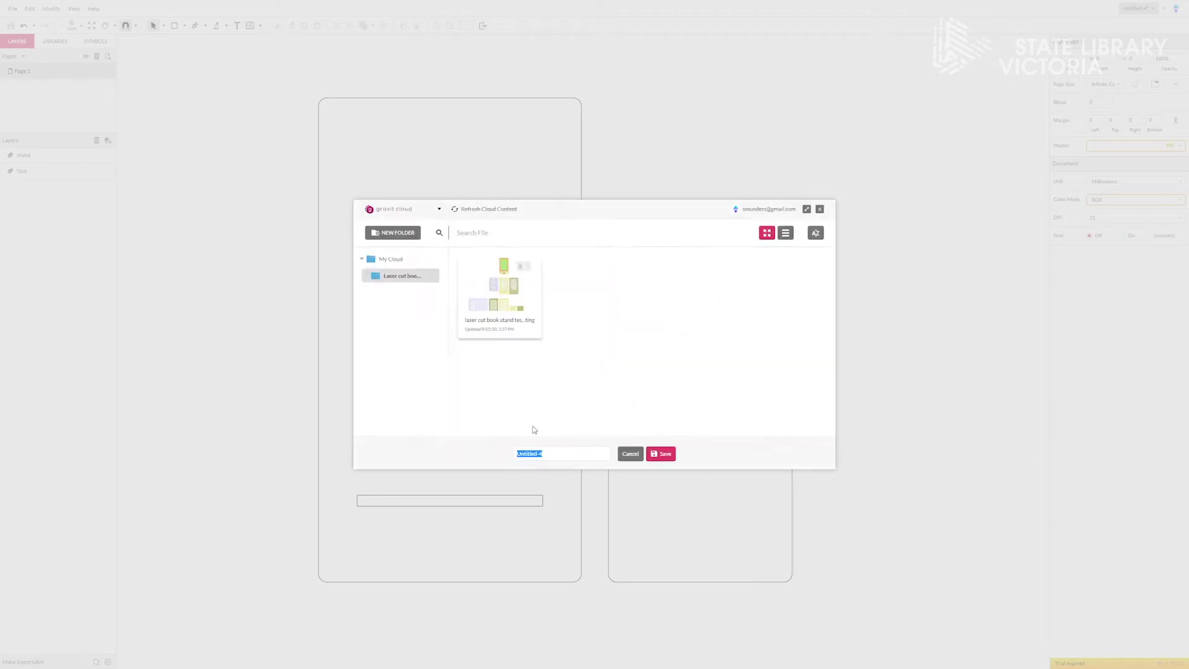
type("final template")
key("ctrl+Left")
key("ctrl+BackSpace")
type("laser cut stand")
key("End")
left_click(661, 453)
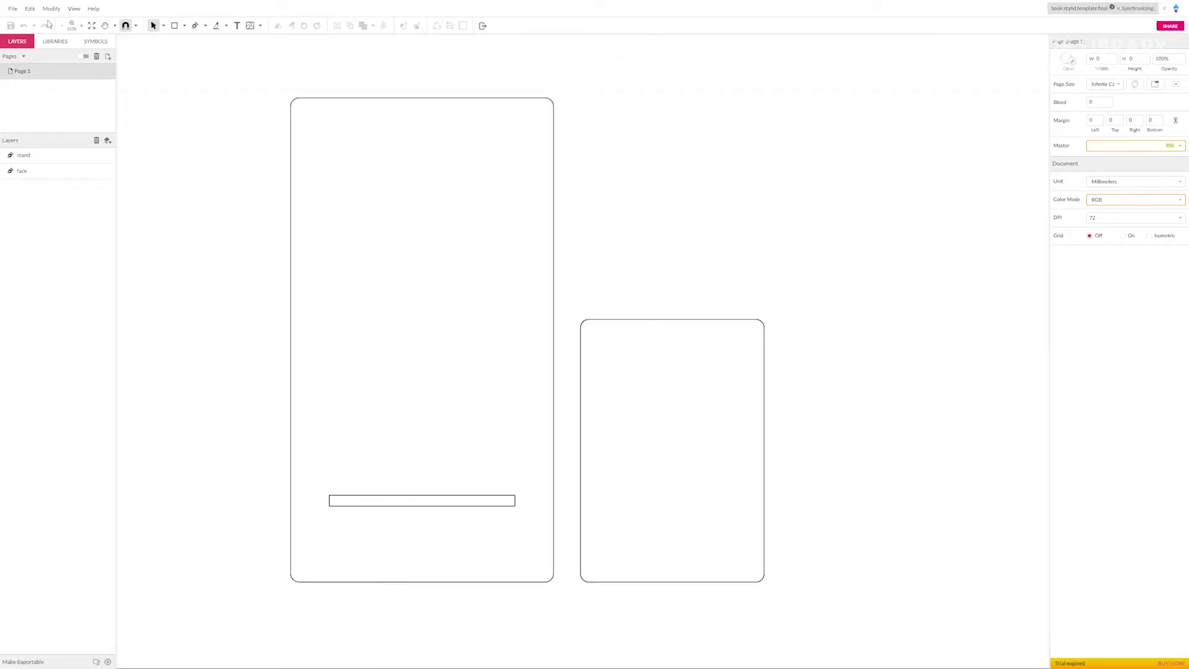
left_click(13, 9)
mouse_move(62, 178)
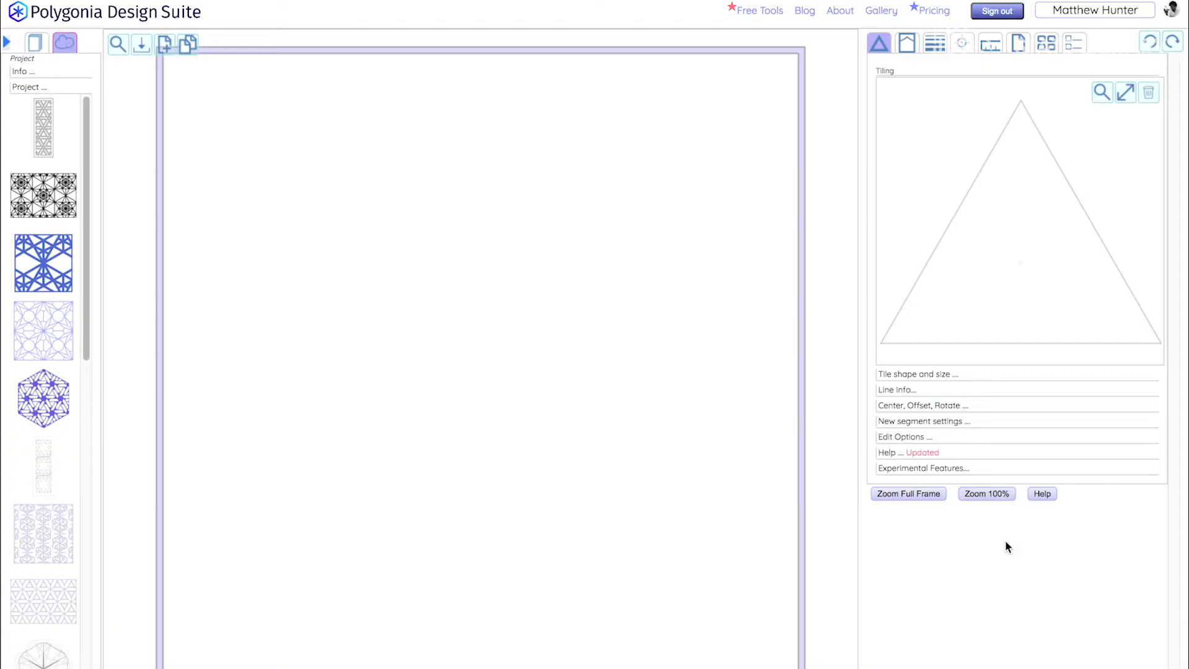
Load a hexagon-tiled star lattice design and expand its Tile shape and size settings.
mouse_move(51, 598)
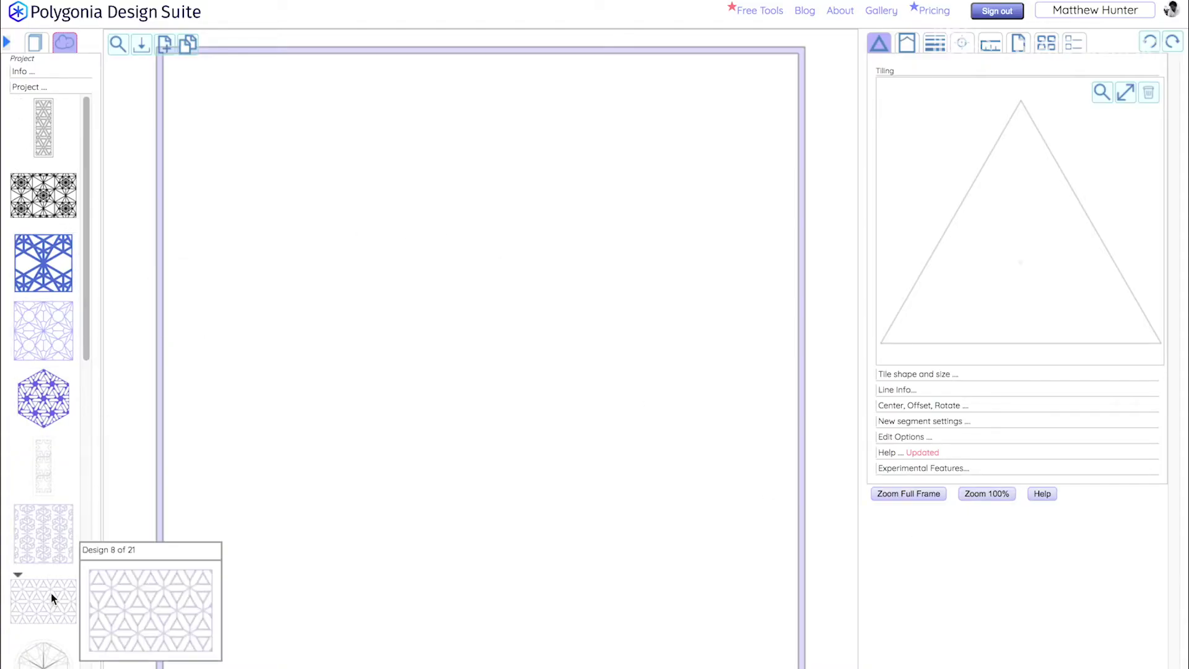
mouse_move(36, 505)
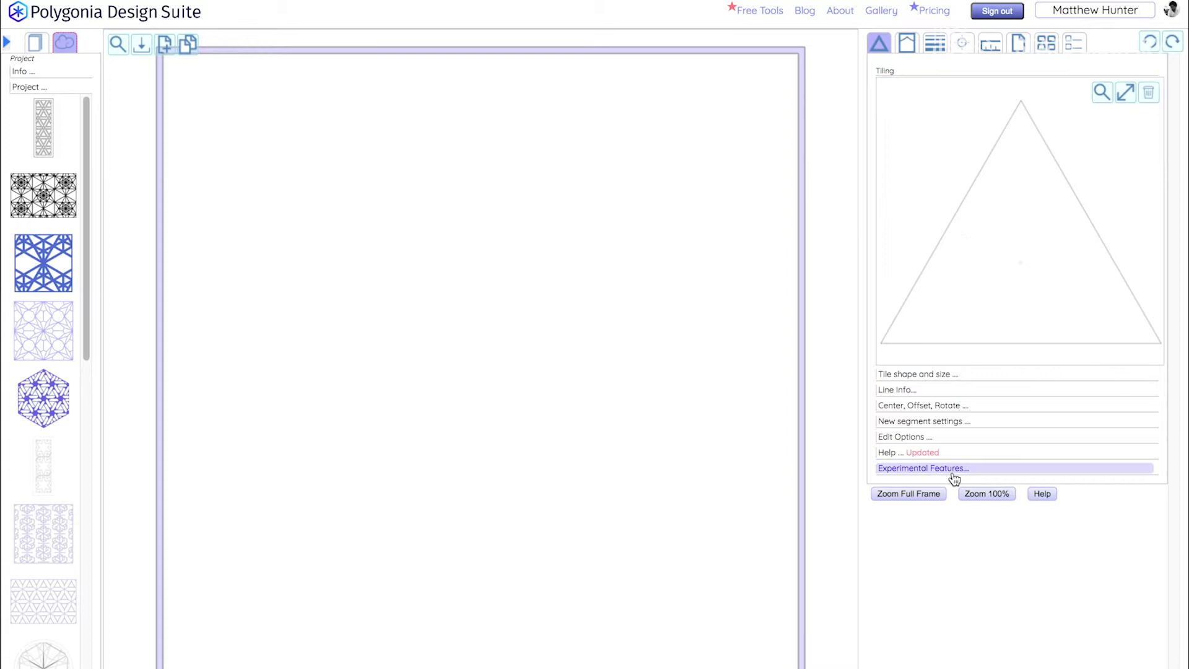
left_click(1017, 81)
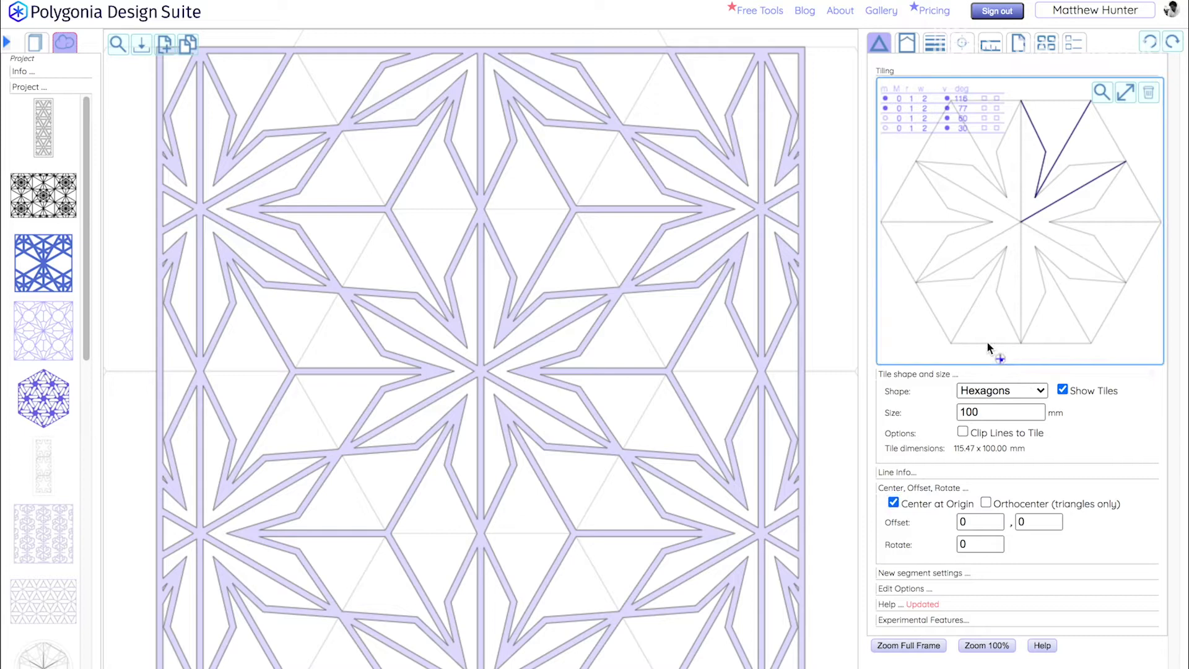
Set the frame to 150 mm wide and 225 mm high.
left_click(906, 45)
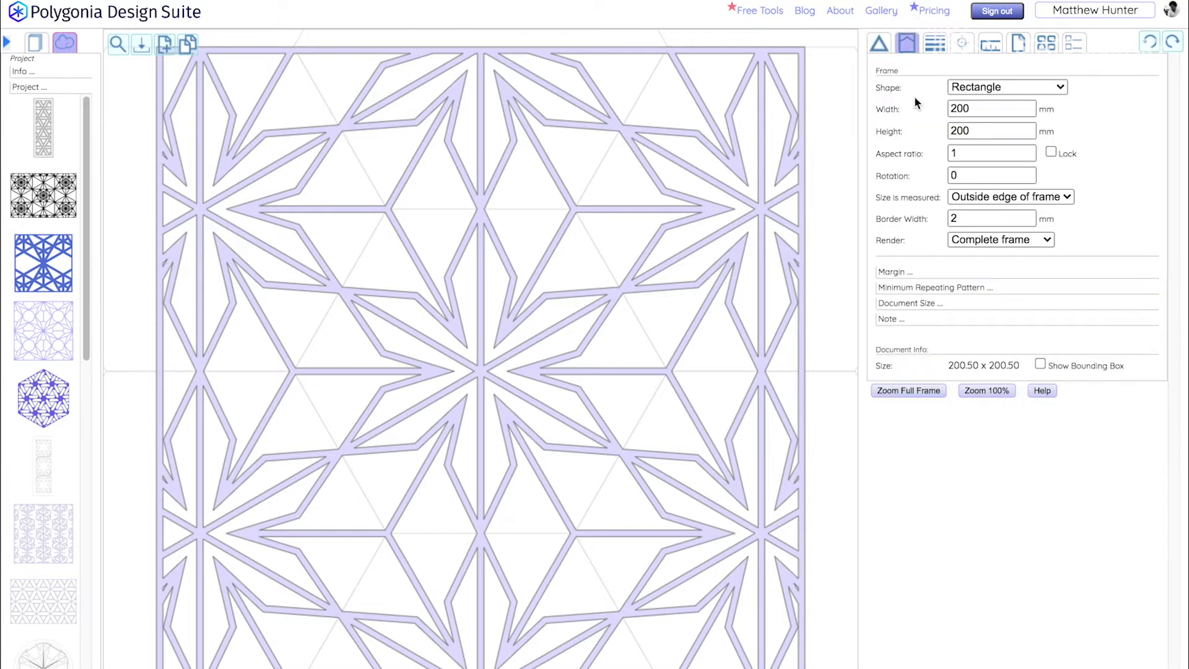
left_click(991, 108)
key("BackSpace")
key("BackSpace")
key("BackSpace")
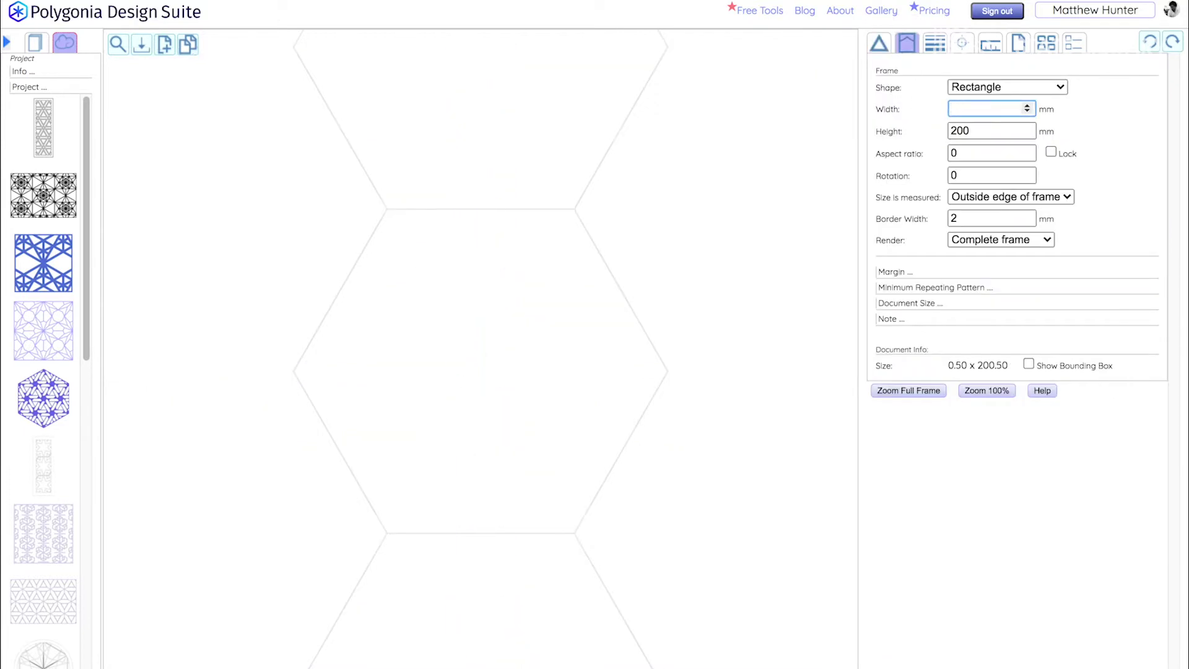
type("150")
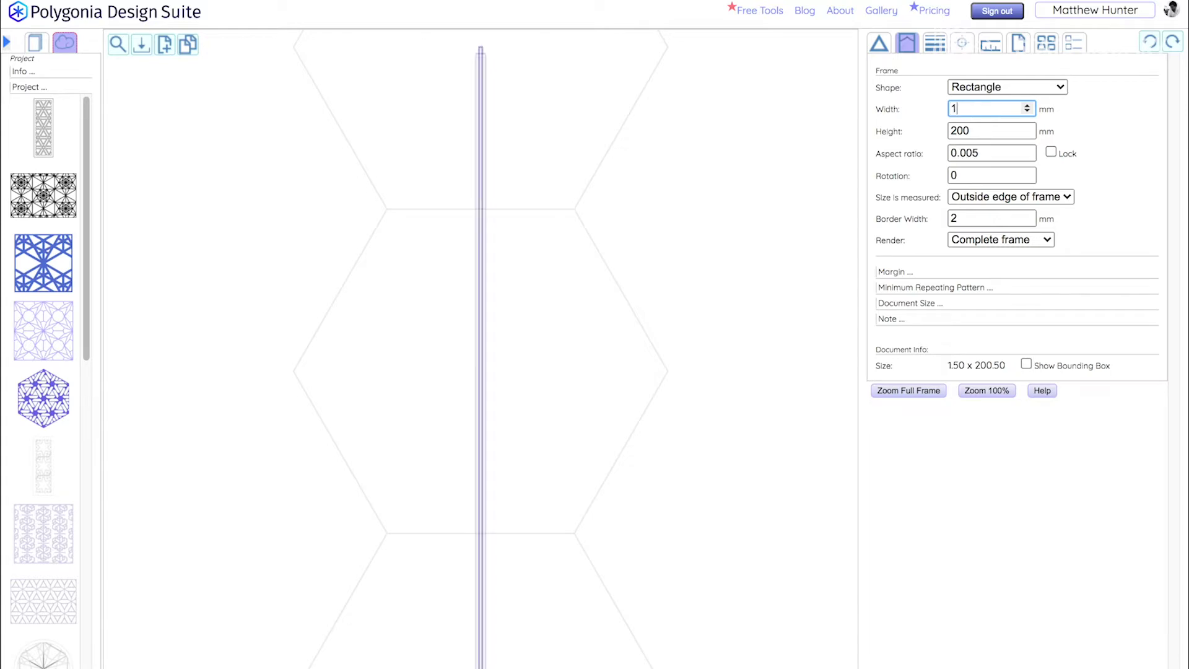
left_click(972, 131)
key("BackSpace")
key("BackSpace")
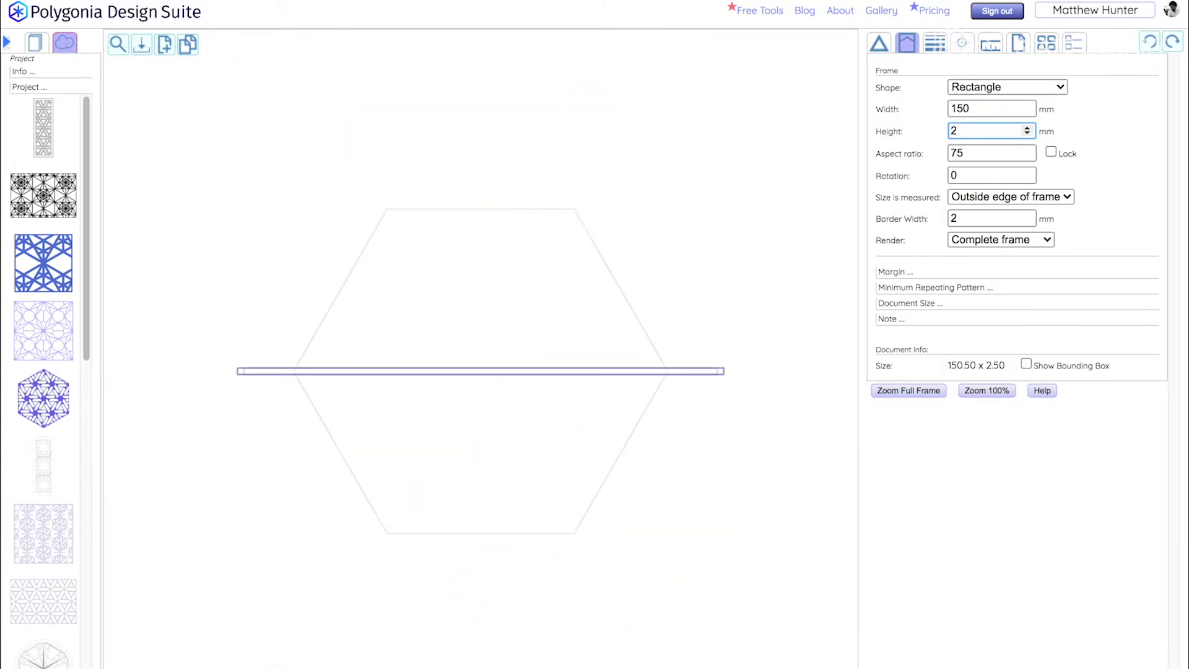
type("25")
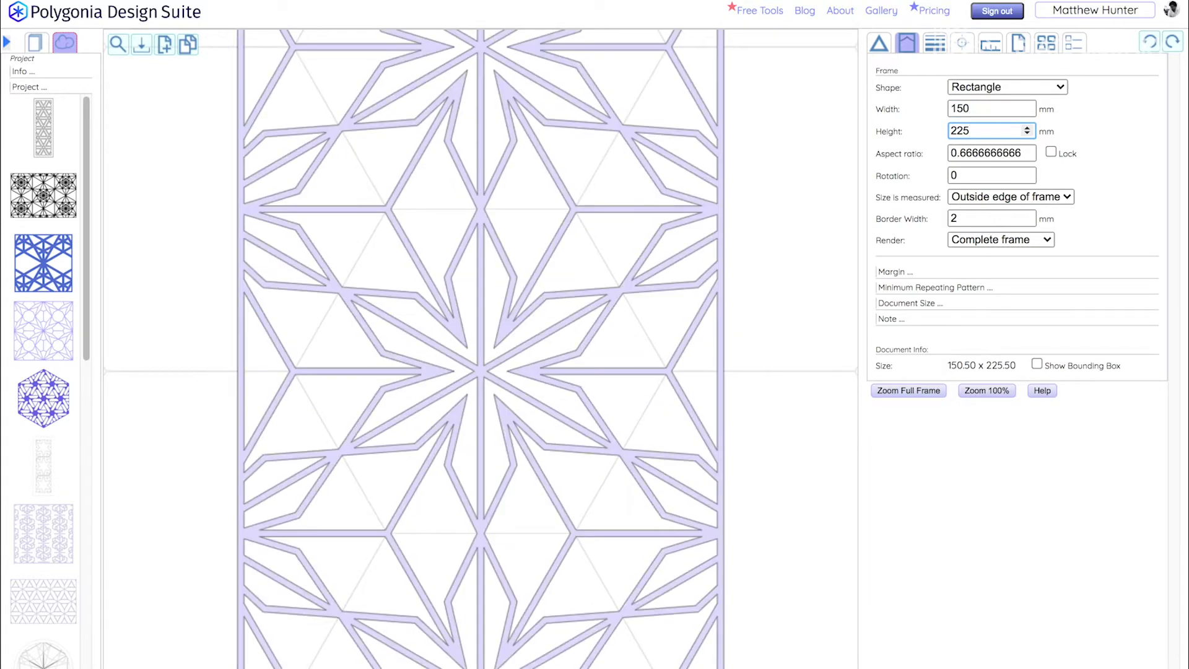
Adjust the solid border width around the pattern to 22 mm.
left_click_drag(1032, 216, 1032, 217)
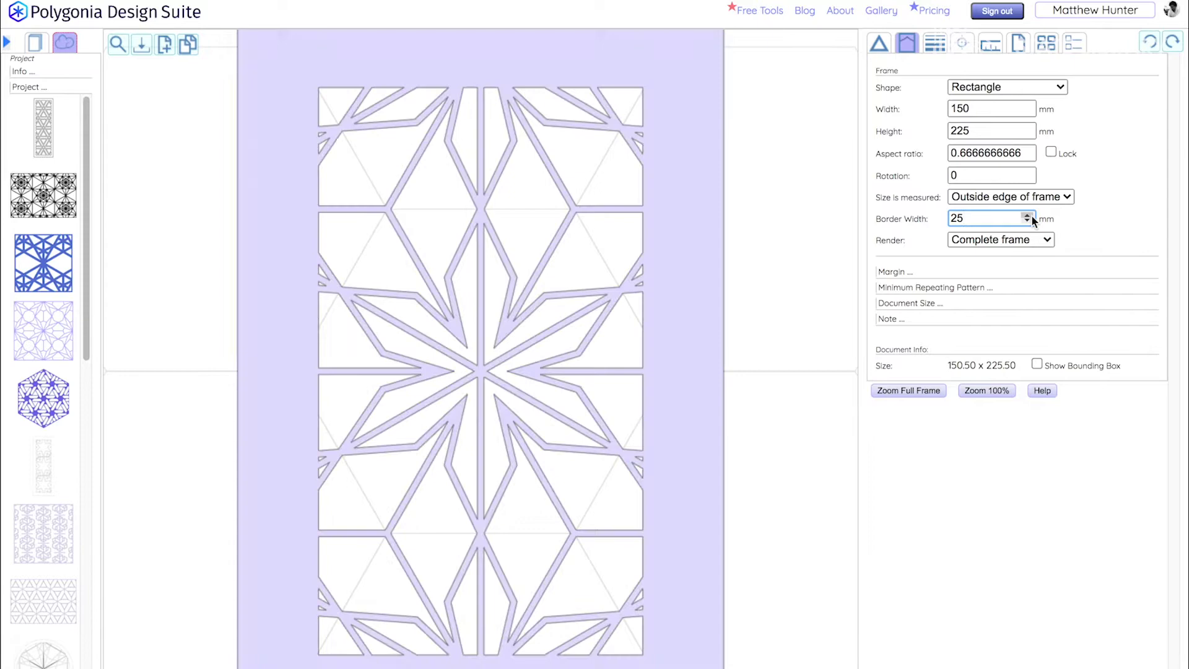
left_click(1031, 216)
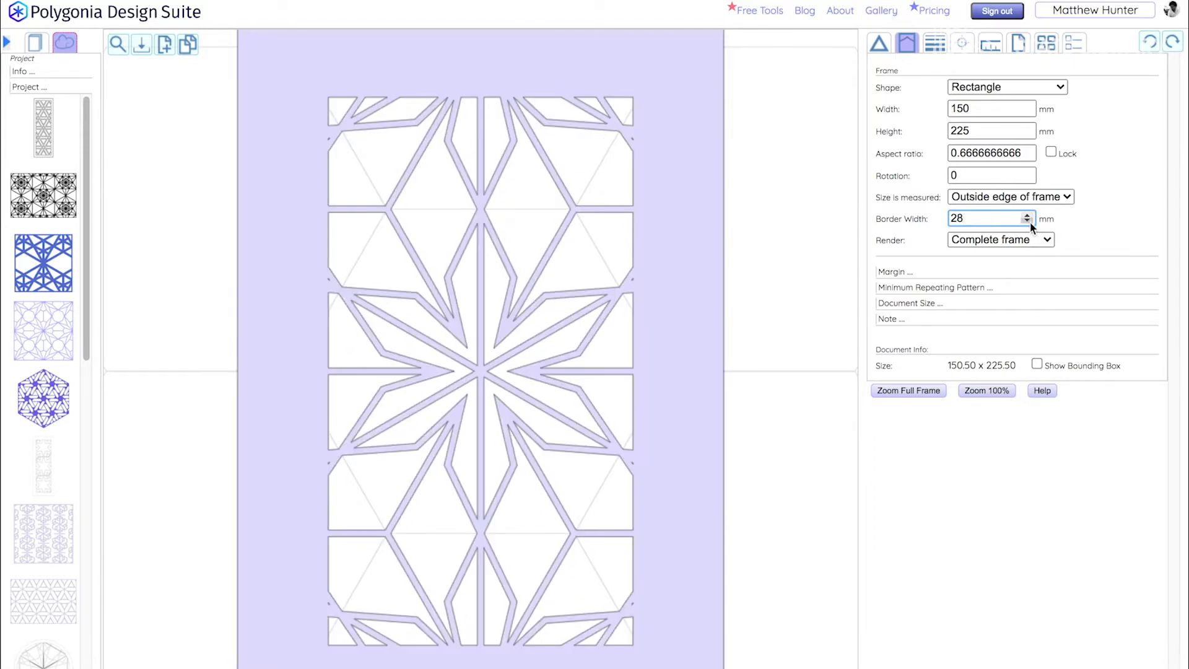
left_click_drag(1032, 222, 1032, 222)
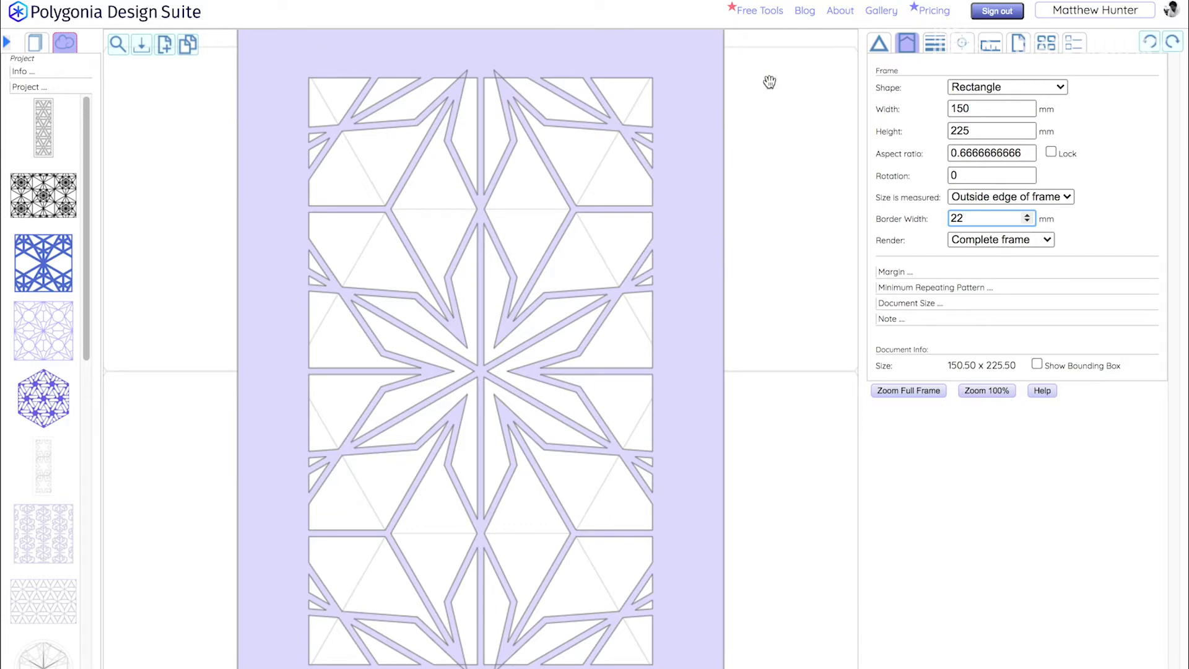
left_click(880, 45)
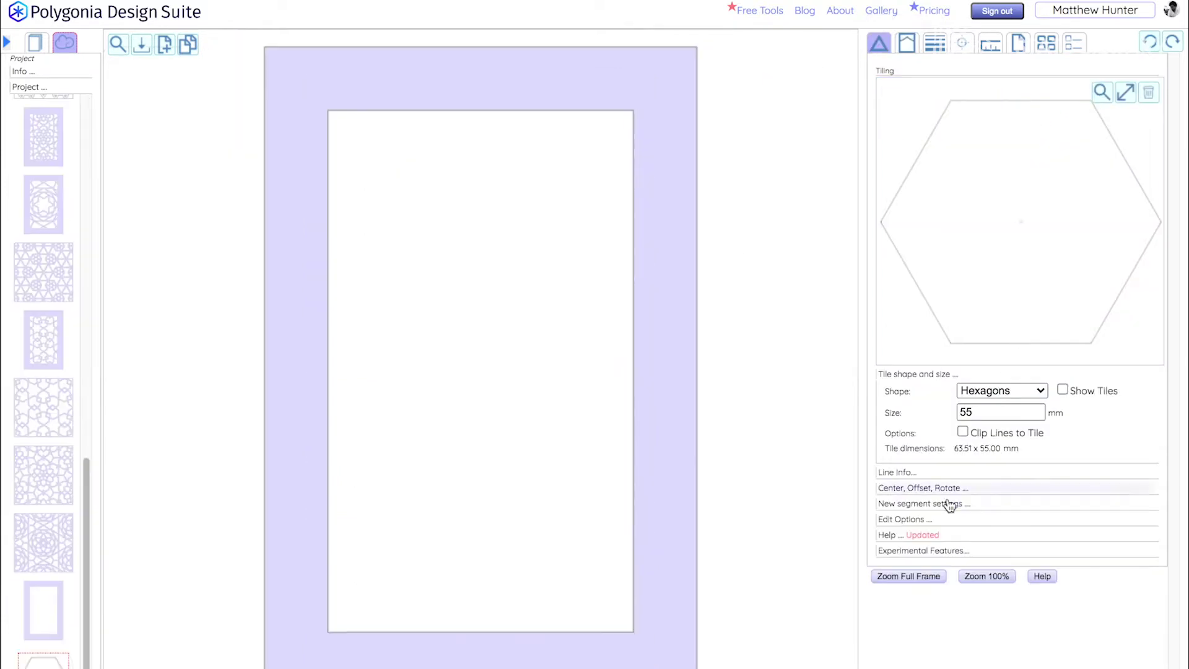
Set new segment width to 4 mm and draw a mirrored segment forming a six-pointed star.
left_click(951, 506)
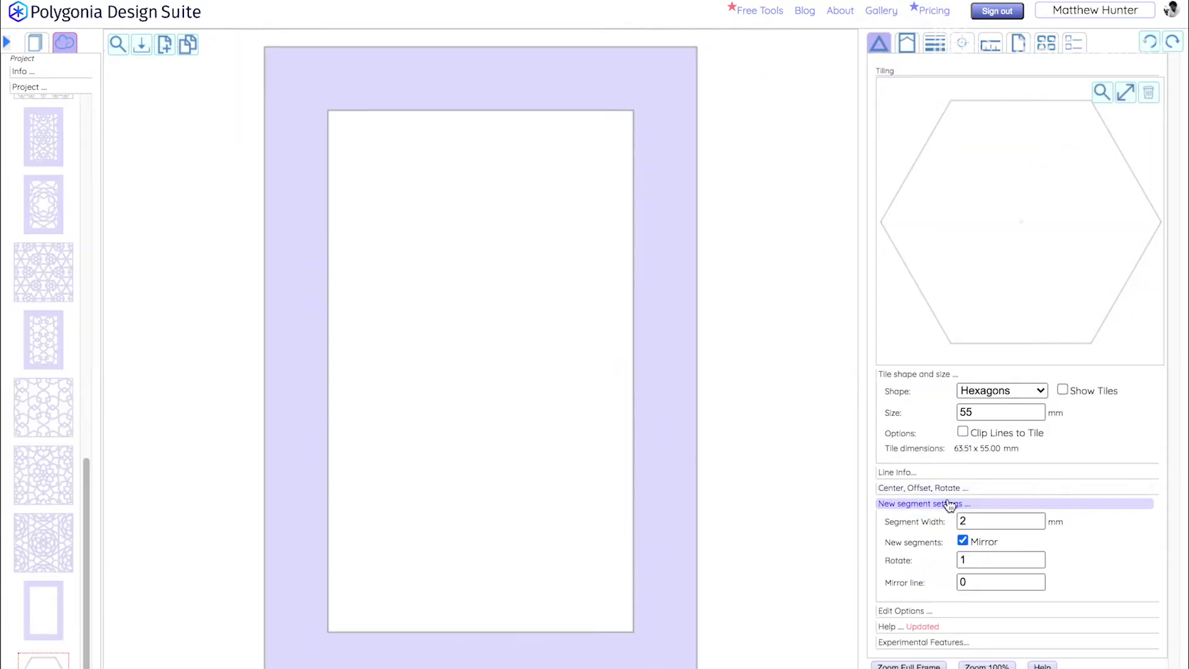
left_click(973, 522)
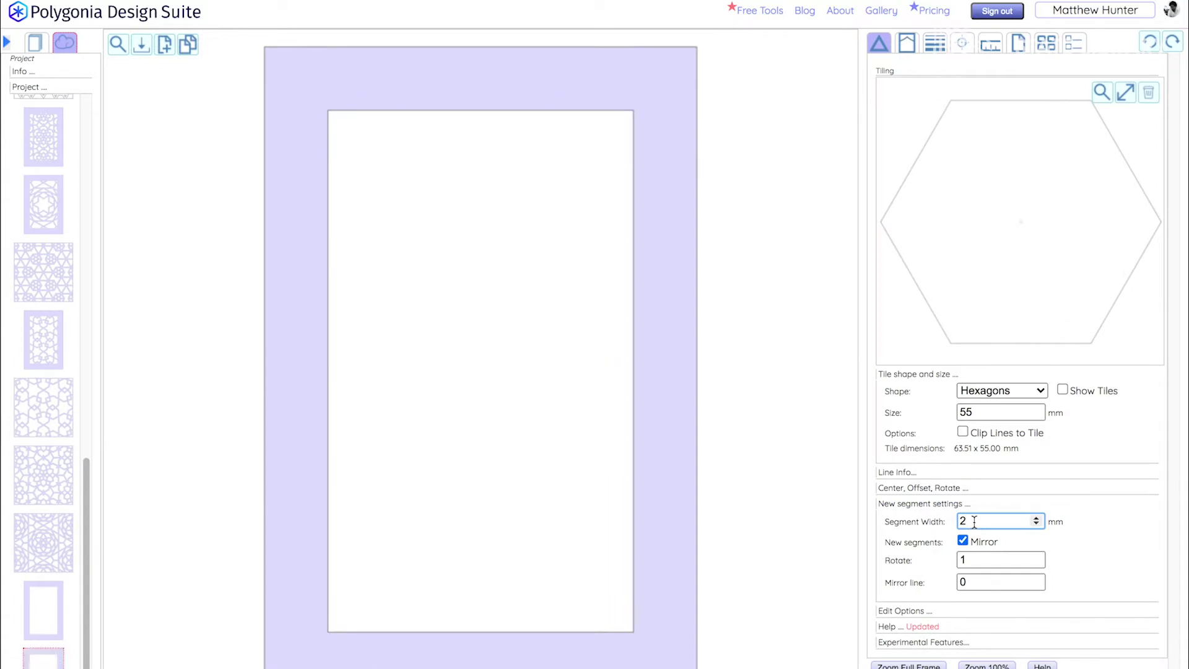
key("BackSpace")
type("4")
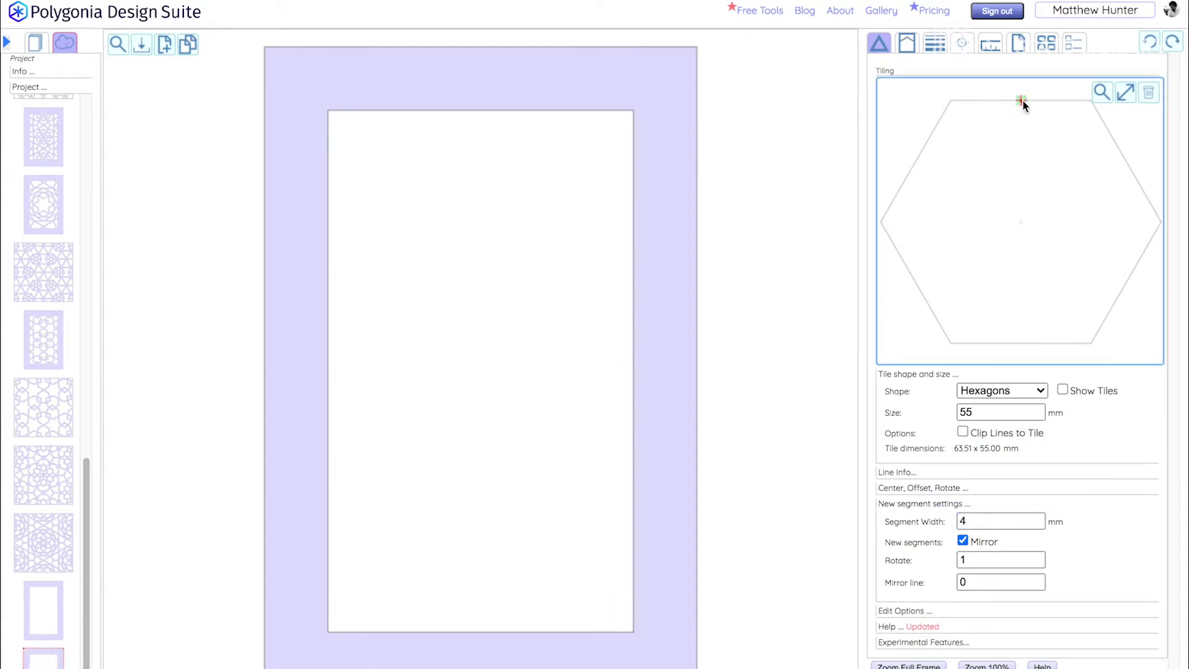
left_click_drag(1020, 100, 1052, 166)
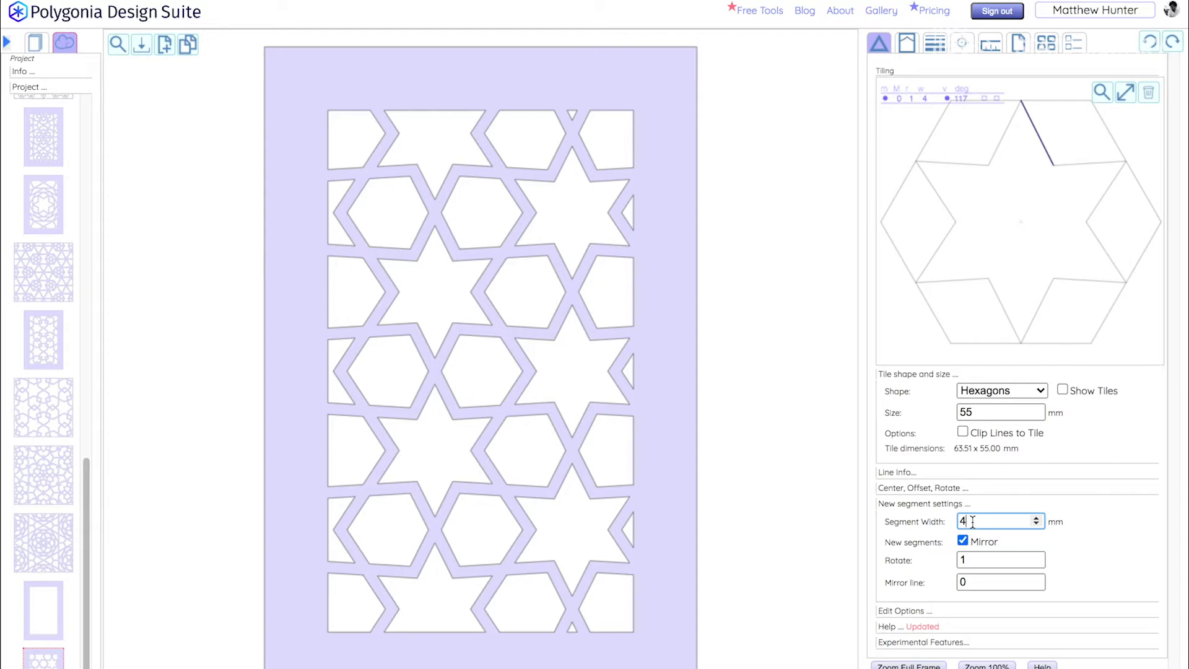
Replace the star segment with a three-part zigzag and enlarge the tiles to 89 mm.
left_click(1048, 159)
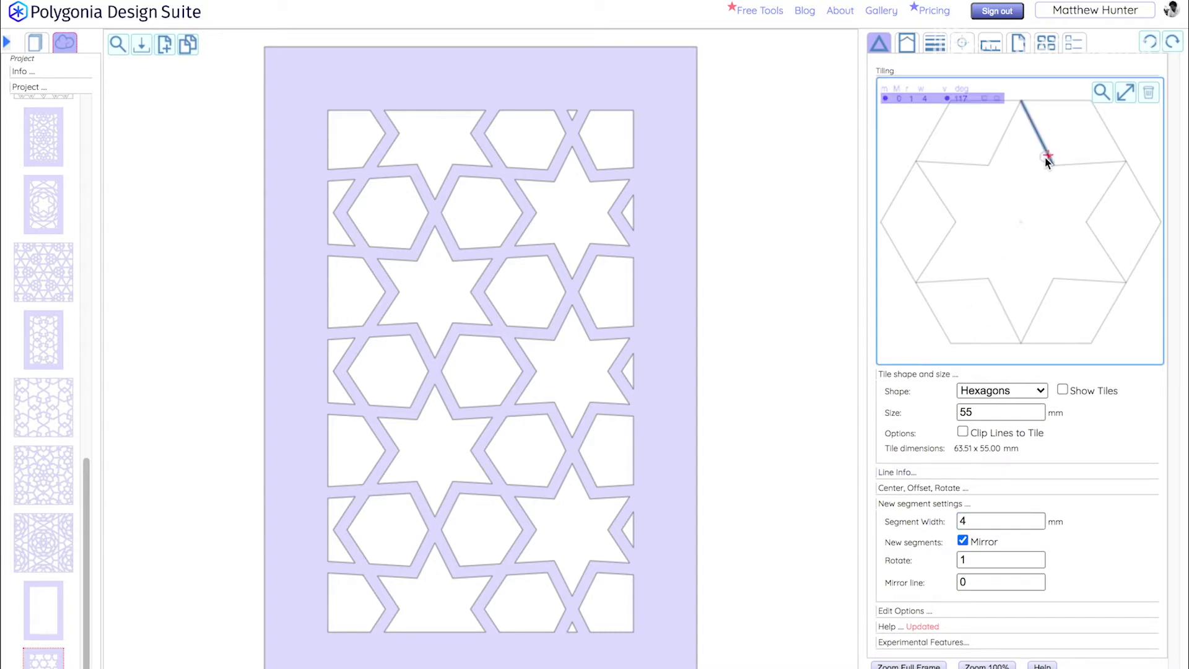
key("Delete")
mouse_move(1022, 101)
left_mouse_down()
mouse_move(1053, 141)
mouse_move(1060, 131)
mouse_move(1068, 183)
left_mouse_up()
left_click_drag(1068, 184, 1021, 200)
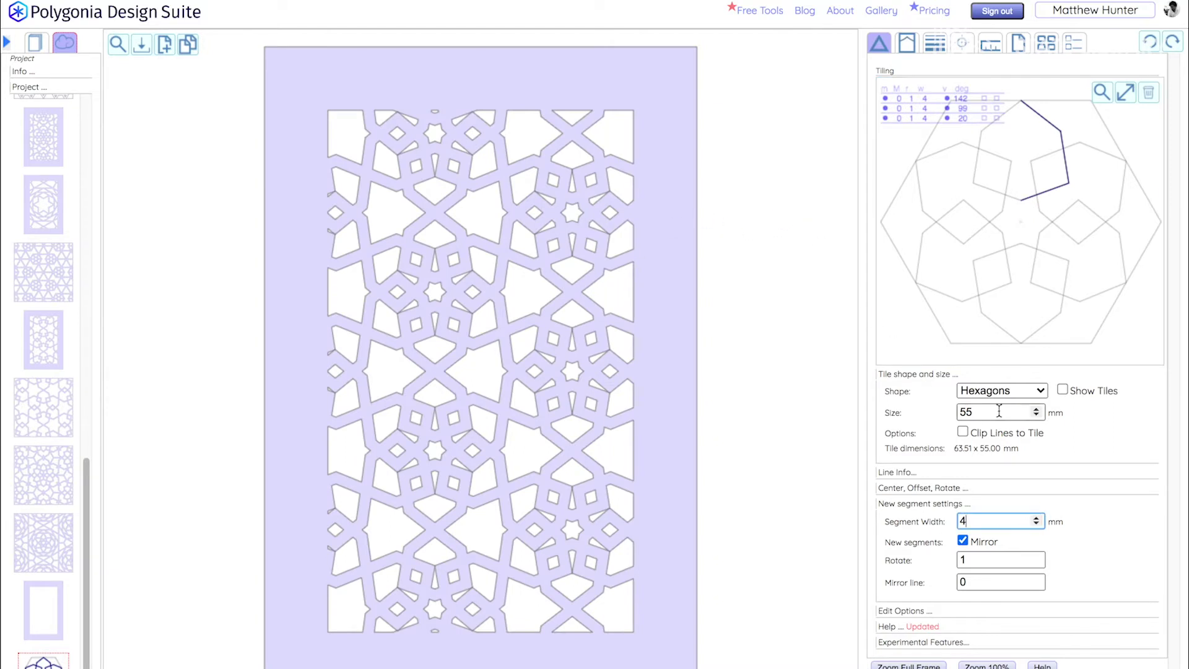
left_click_drag(1036, 411, 1035, 411)
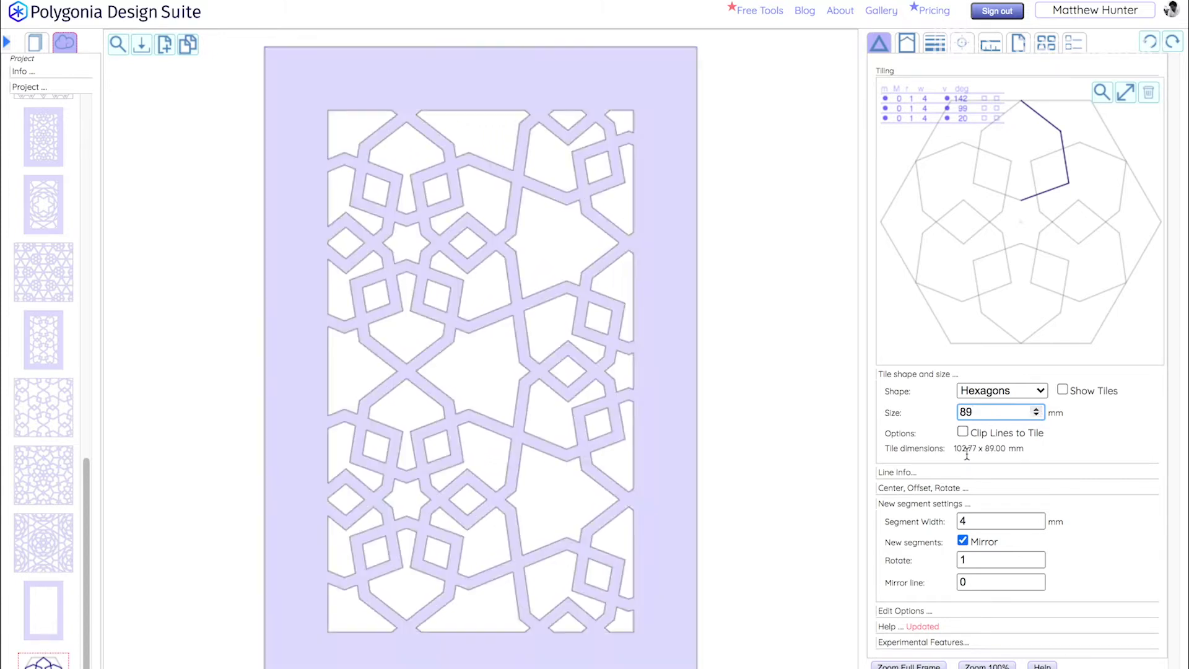
Tick Center at Origin and drag the zigzag's vertices to angles of 152°, 95° and 20°.
left_click(908, 491)
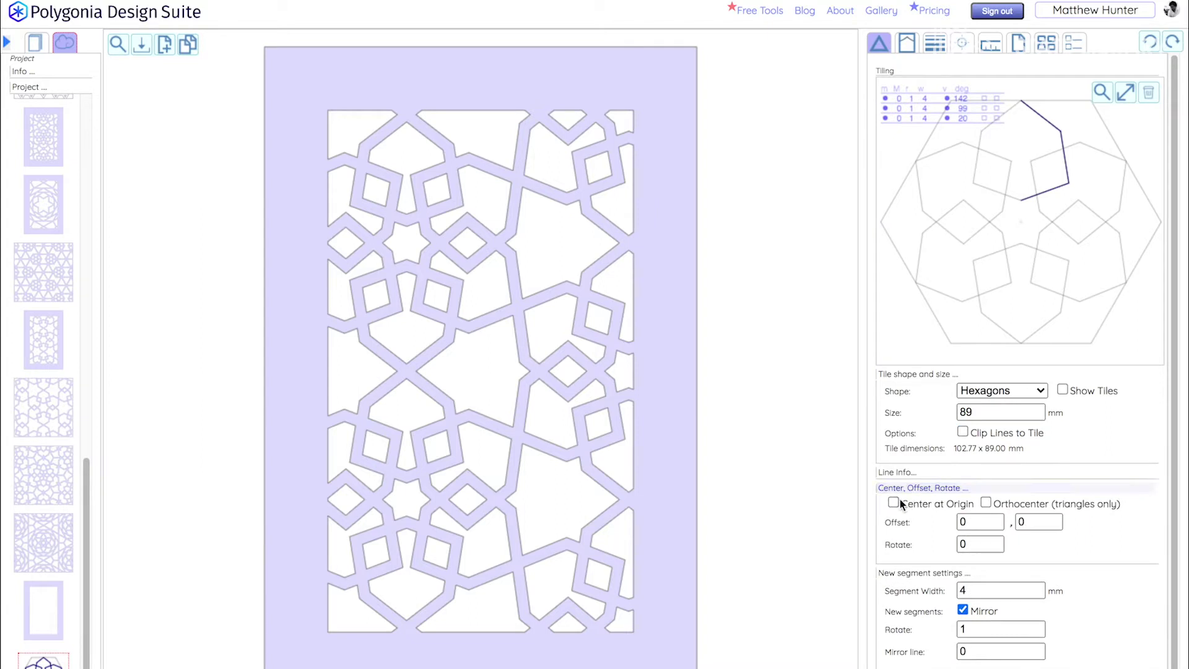
left_click(894, 502)
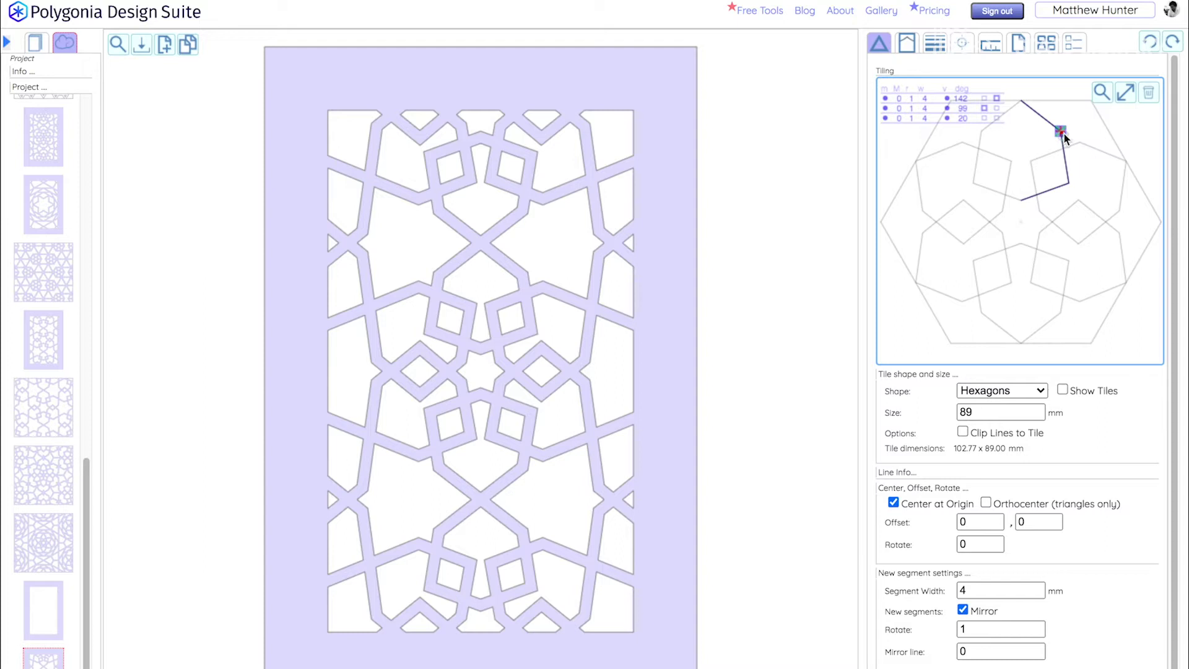
left_click_drag(1061, 136, 1064, 124)
left_click_drag(1067, 183, 1026, 194)
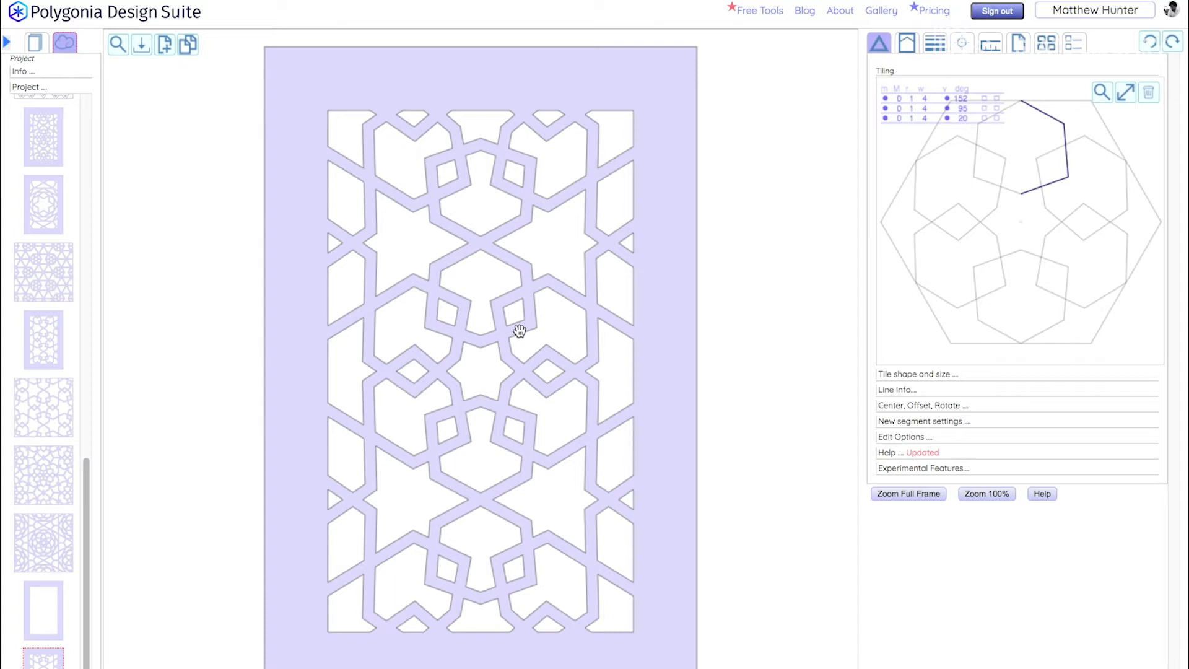
mouse_move(159, 3)
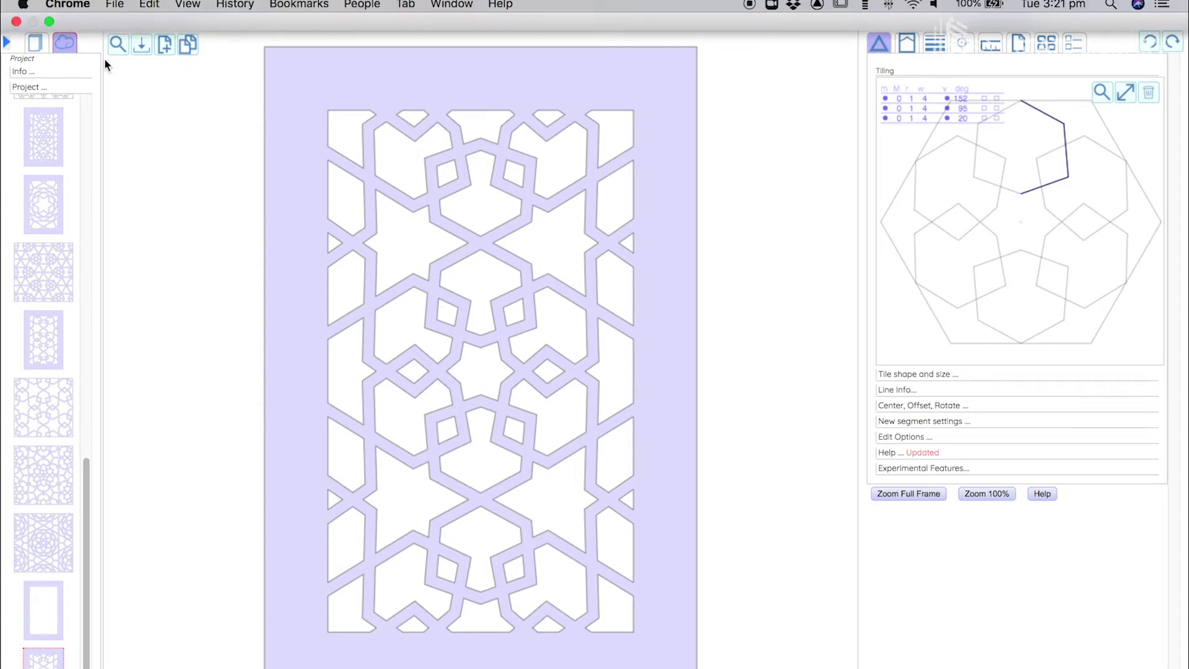
left_click(49, 20)
left_click(396, 48)
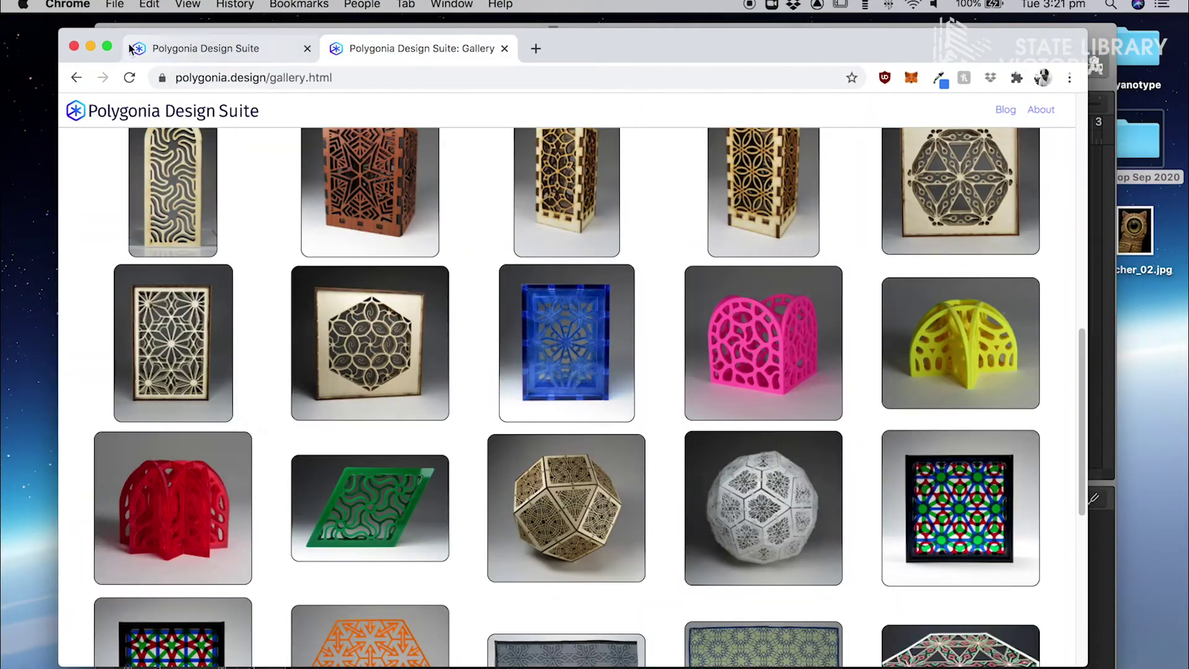
left_click(107, 45)
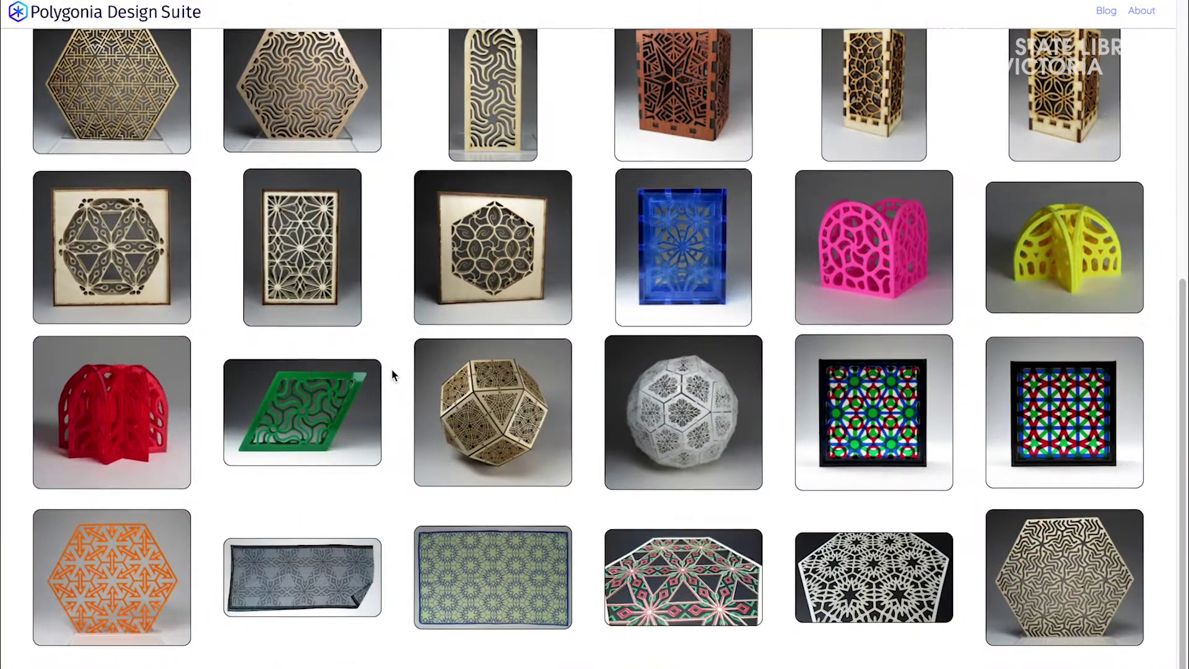
scroll(392, 368, "up", 8)
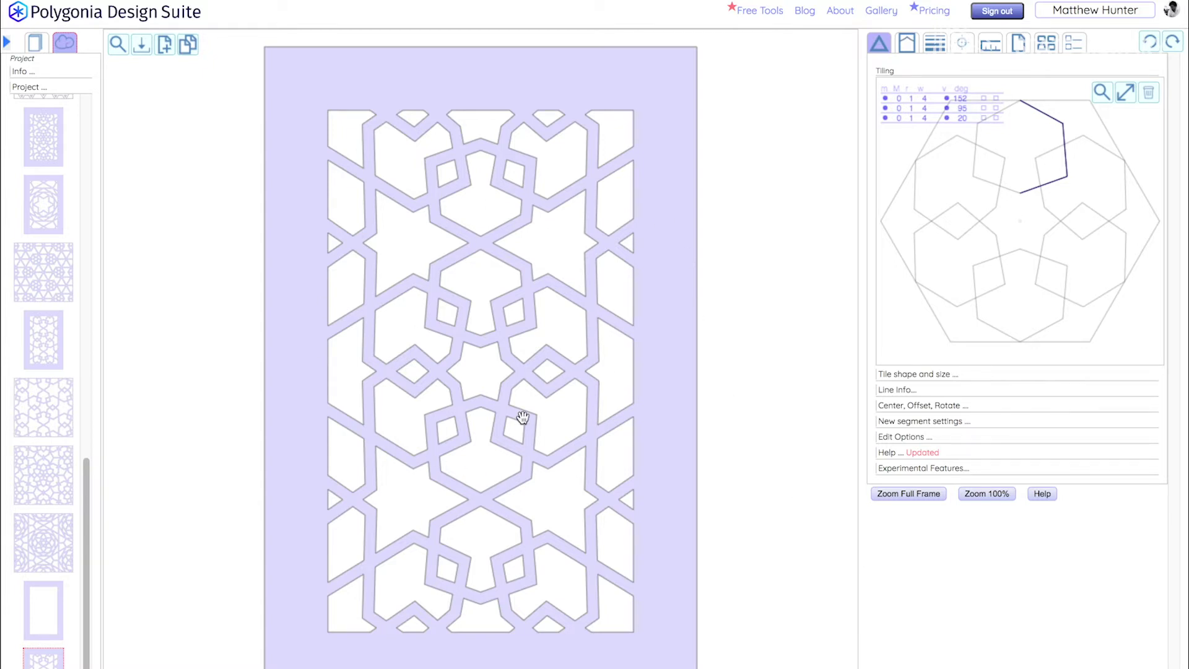
Copy the current design into the project, try then undo two tiling segments, and open design 23.
left_click(192, 48)
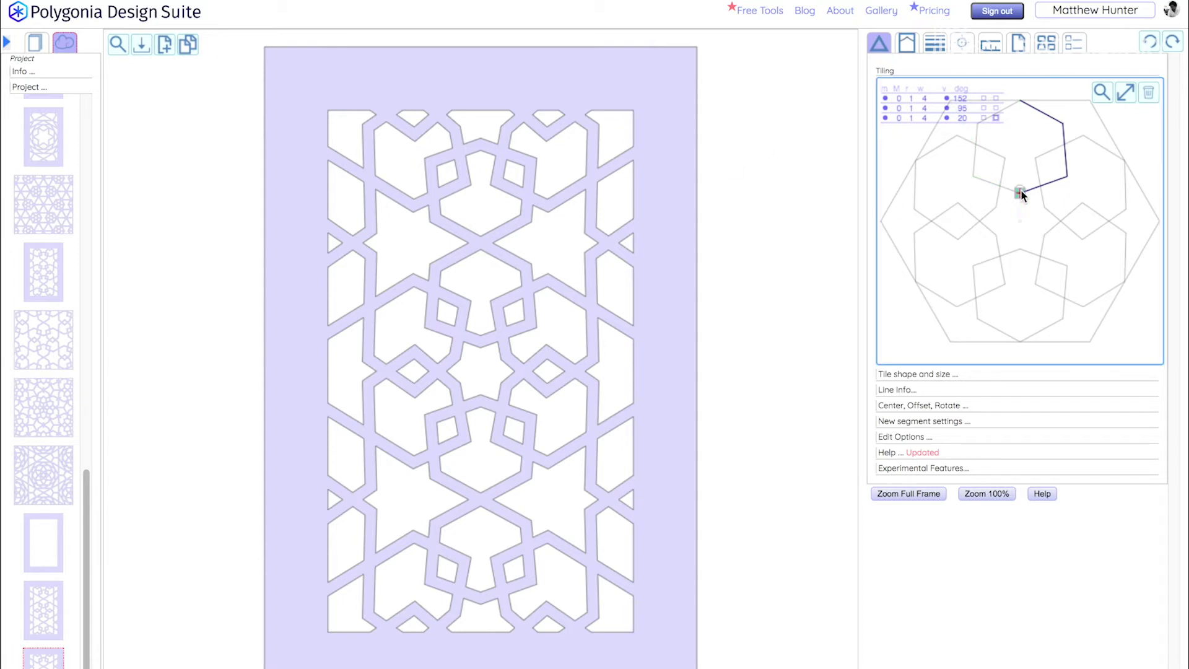
left_click(1020, 221)
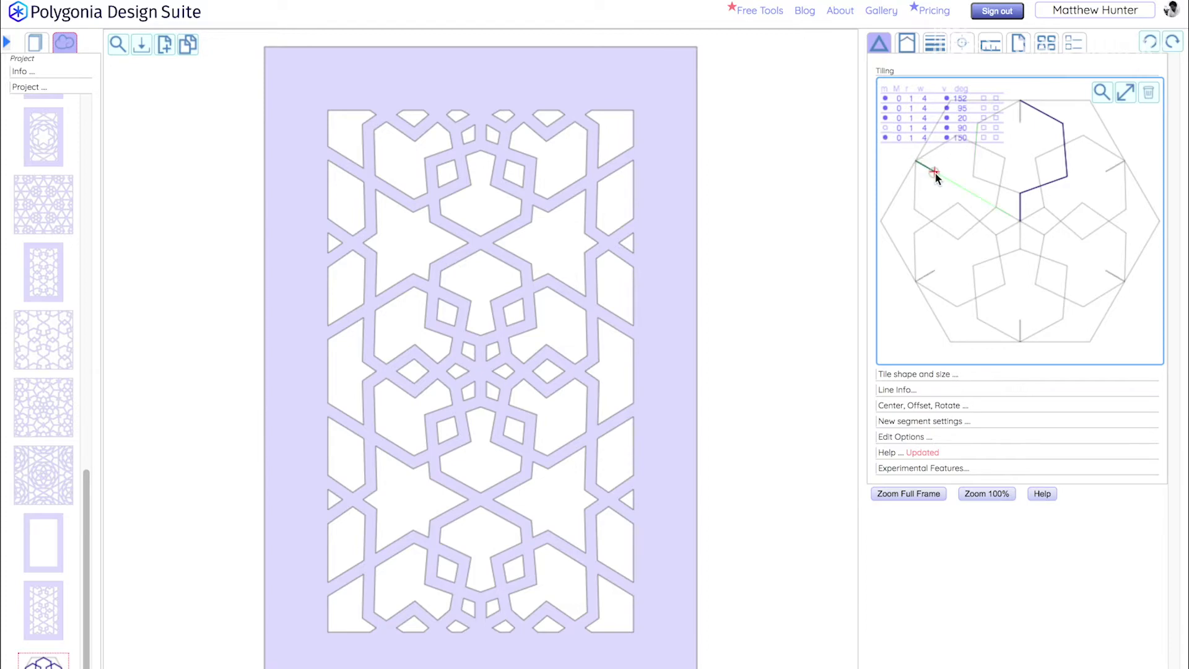
left_click(934, 171)
key("ctrl+z")
key("ctrl+z")
key("ctrl+z")
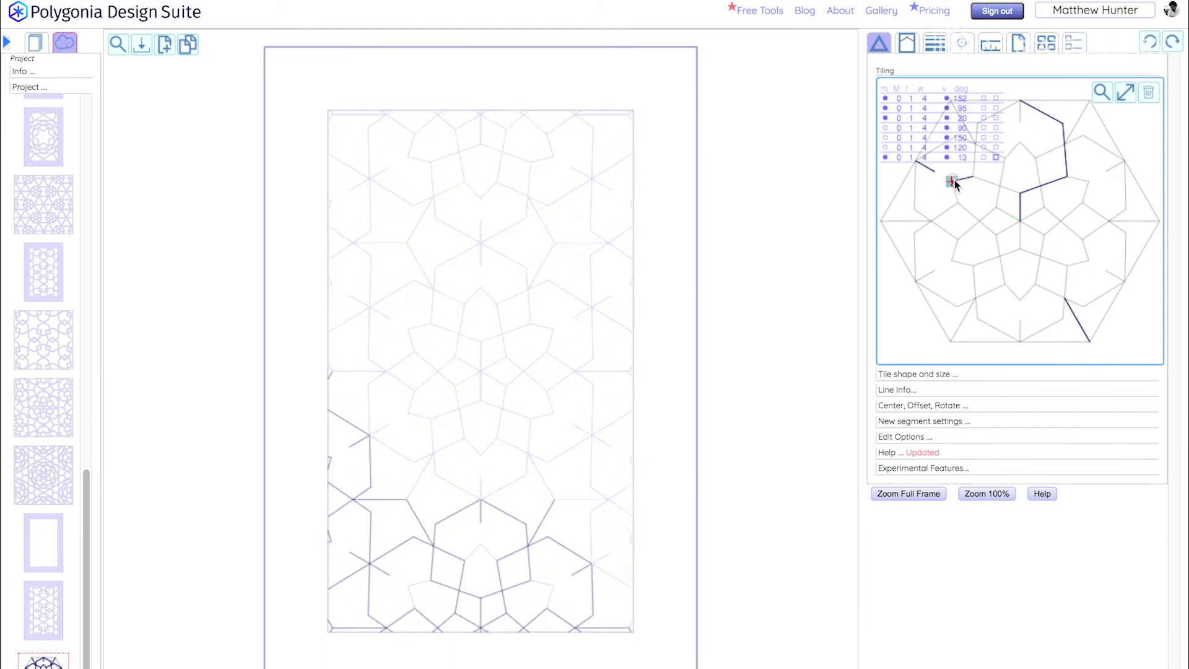
mouse_move(44, 619)
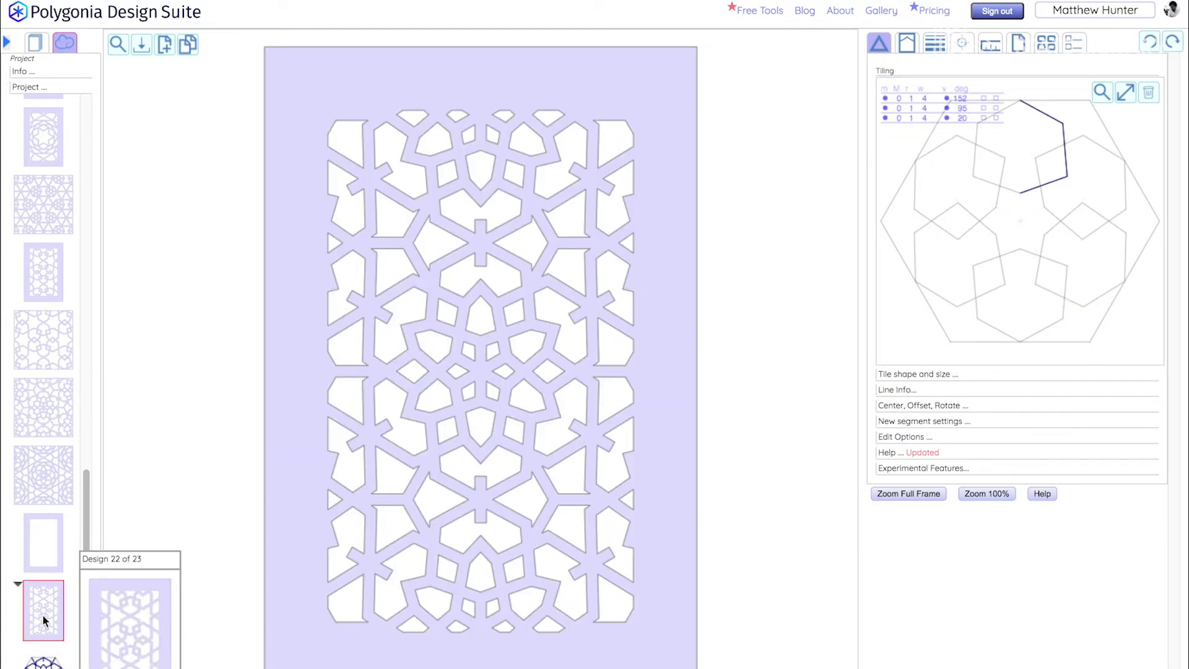
left_click(44, 657)
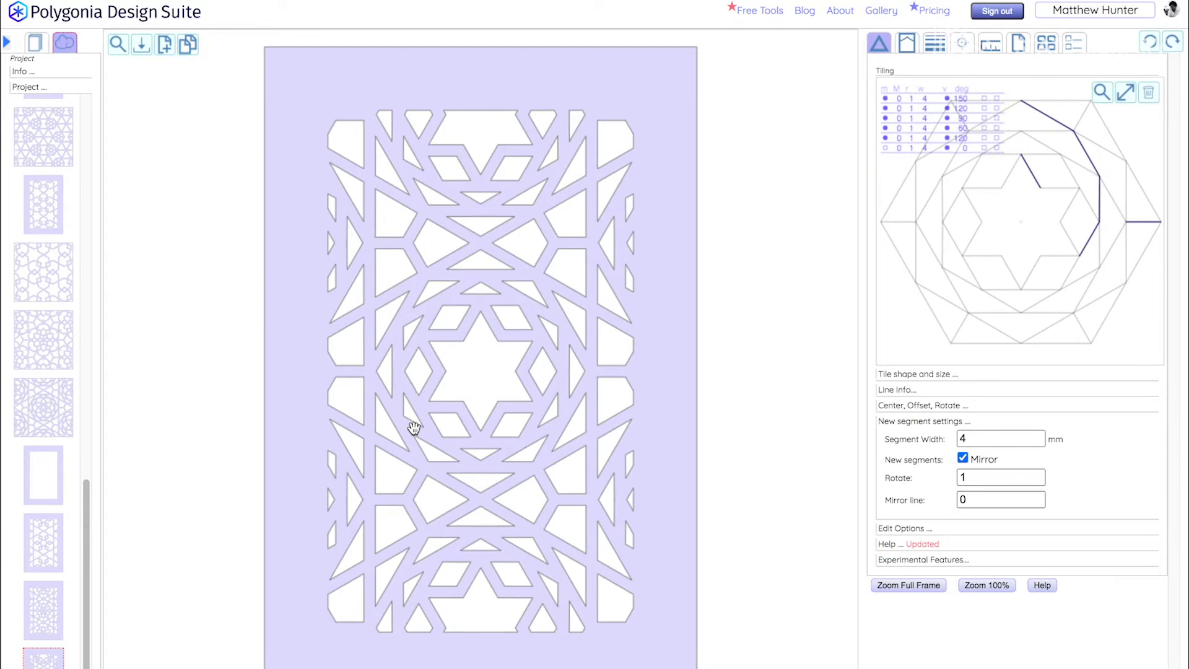
Download the star-lattice pattern as an SVG file named 'background', then switch to design 22.
left_click(1018, 44)
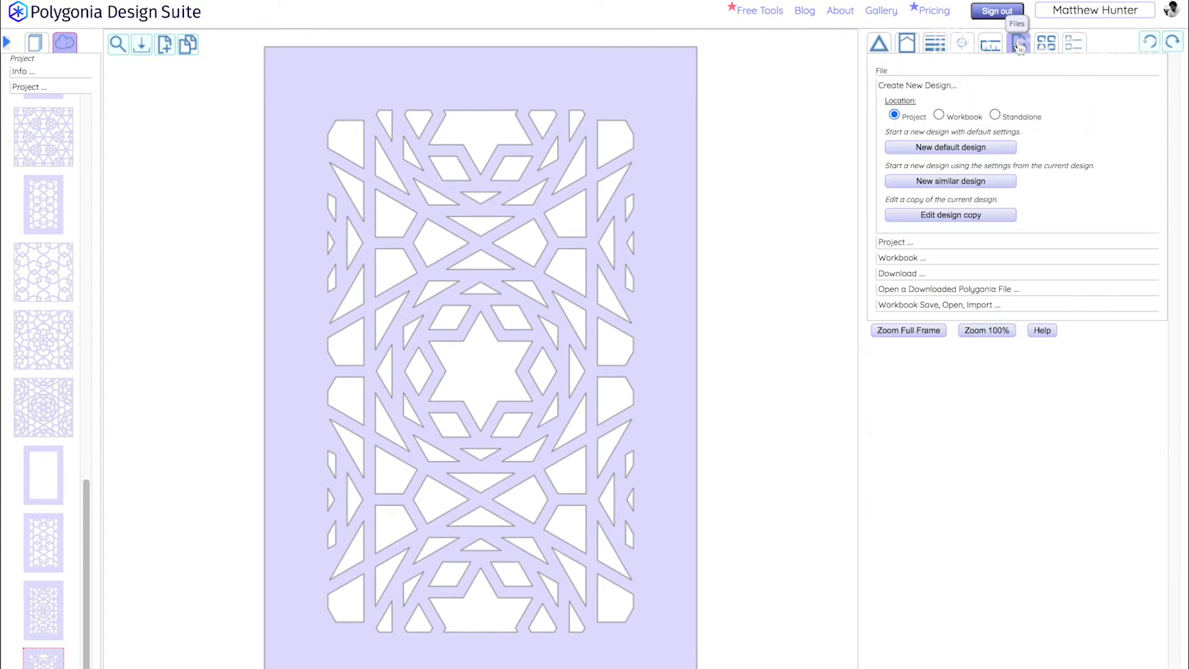
left_click(898, 275)
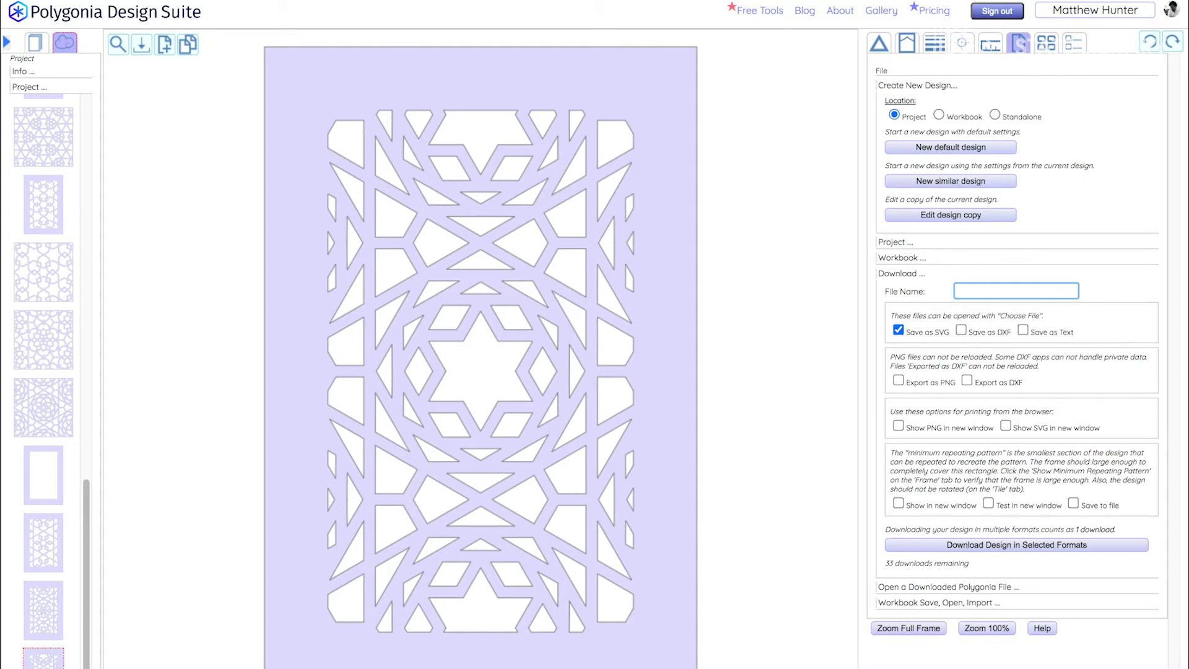
type("background")
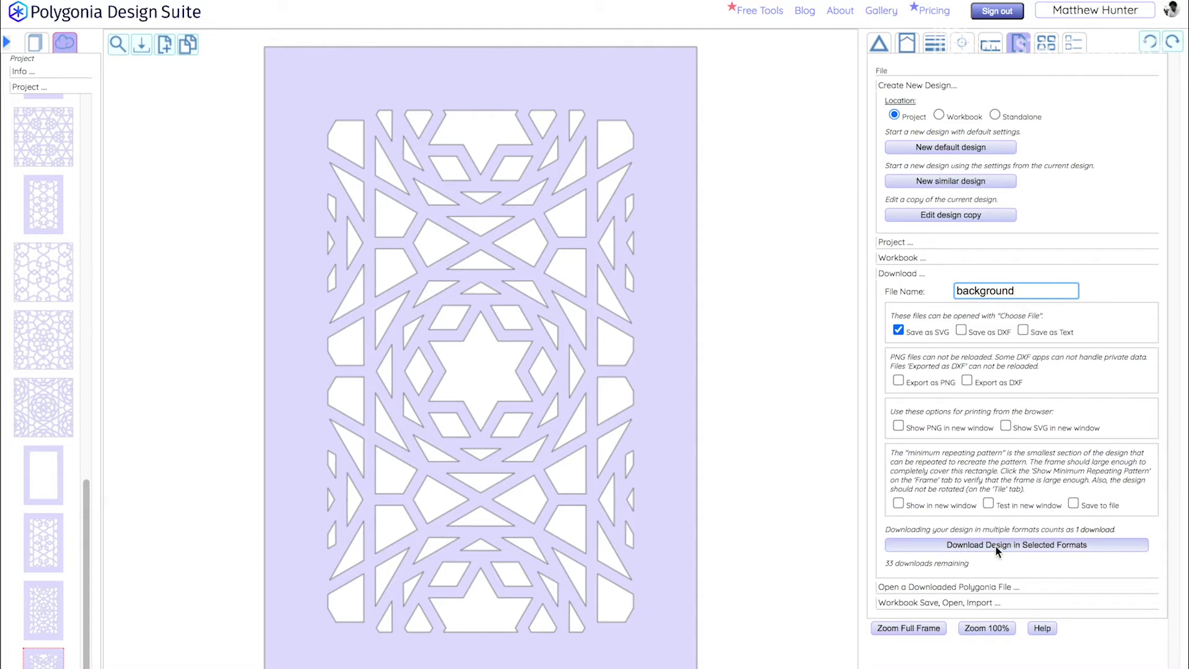
left_click(998, 548)
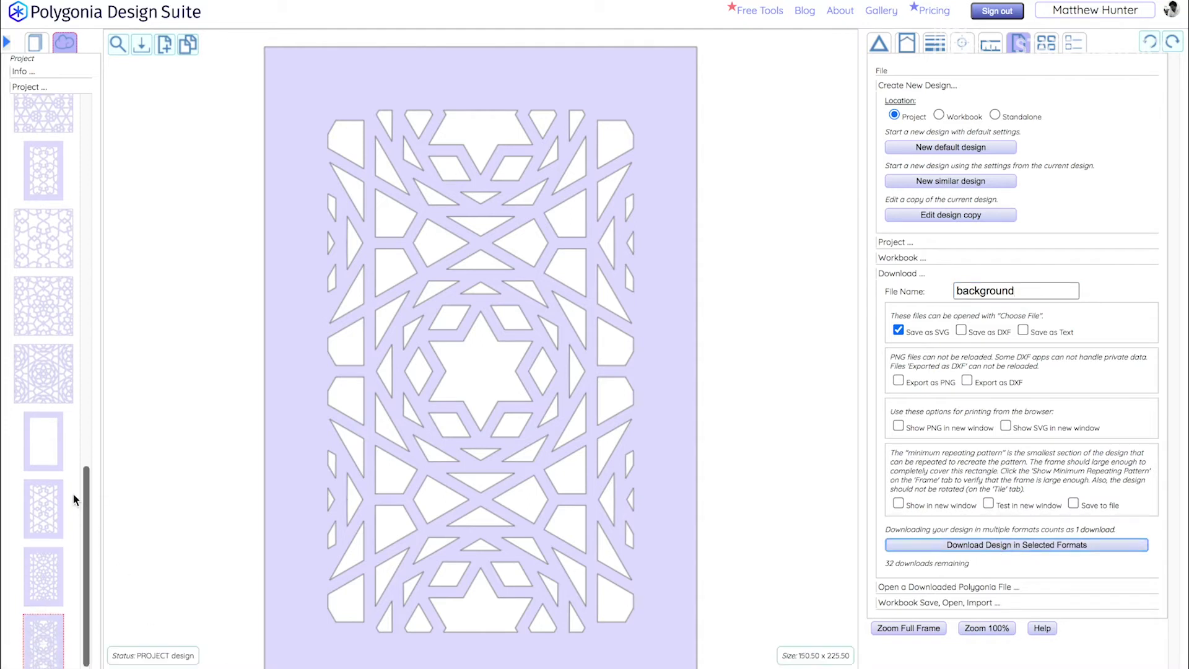
left_click(48, 522)
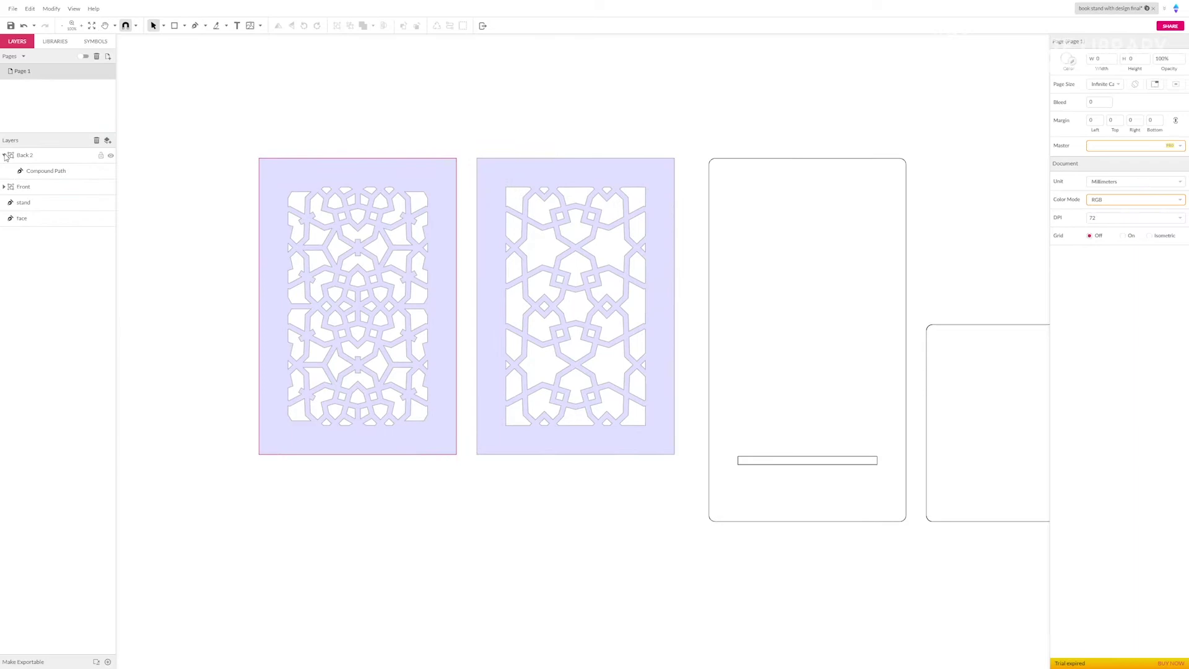
Make the imported pattern groups compound paths and rename the layers back design and front design.
right_click(24, 180)
left_click(56, 234)
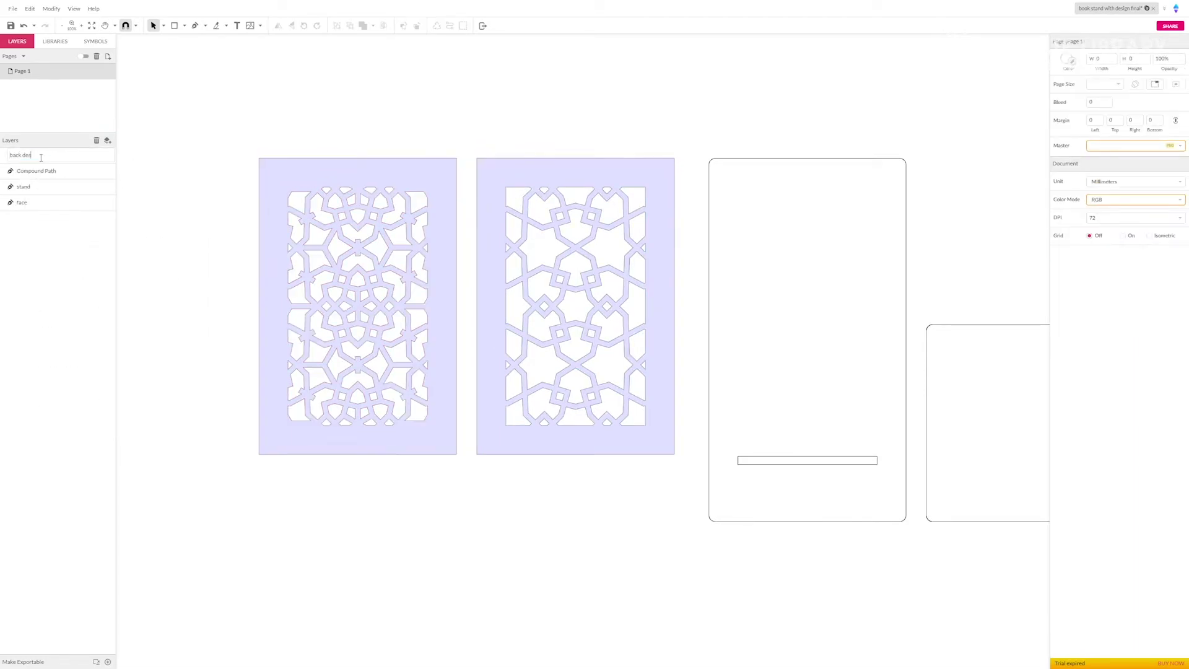
double_click(51, 170)
type("front design")
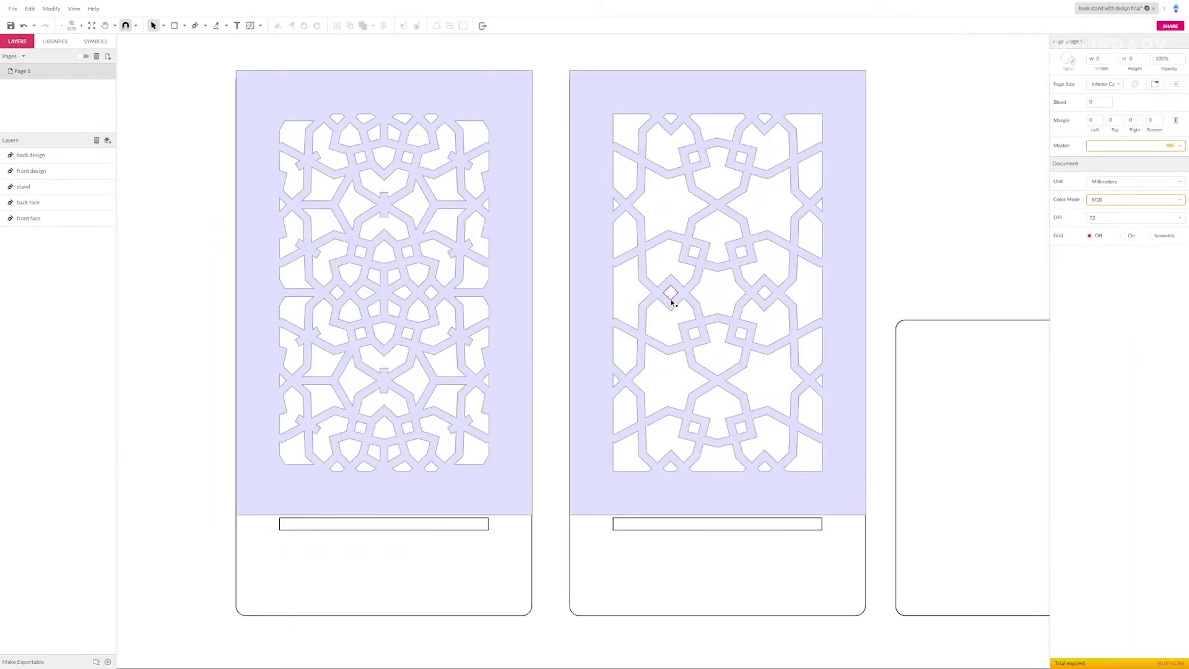
scroll(671, 300, "down", 1)
Node-edit the front design pattern to fit inside the front face.
left_click(624, 321)
double_click(607, 271)
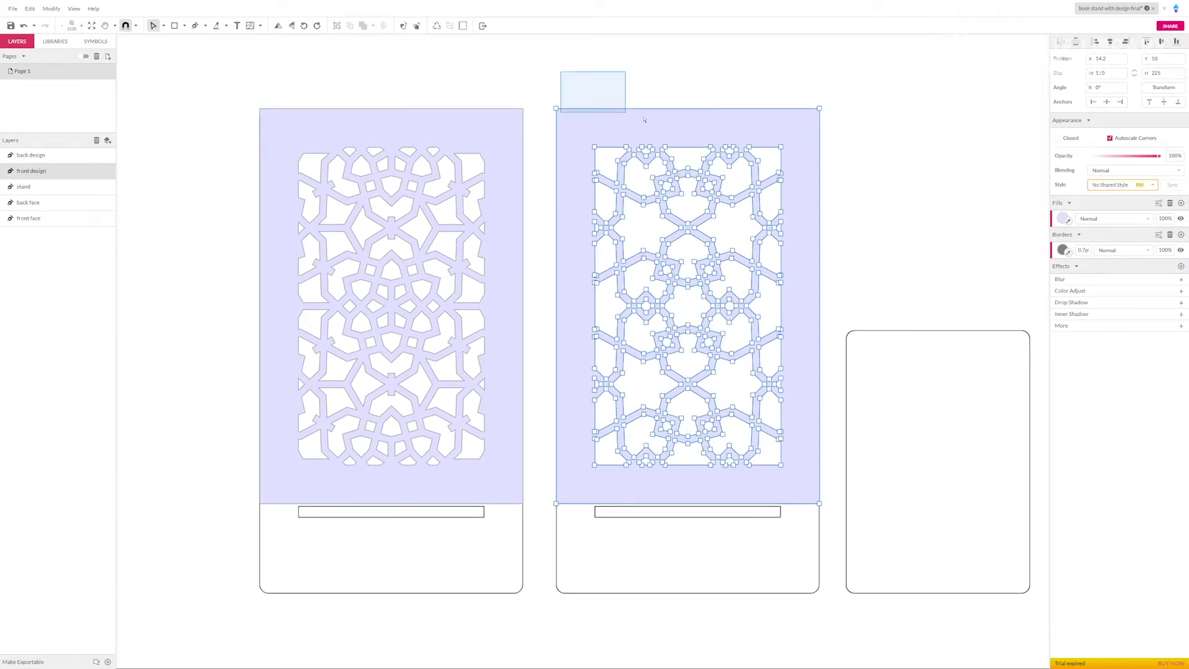
scroll(830, 518, "left", 3)
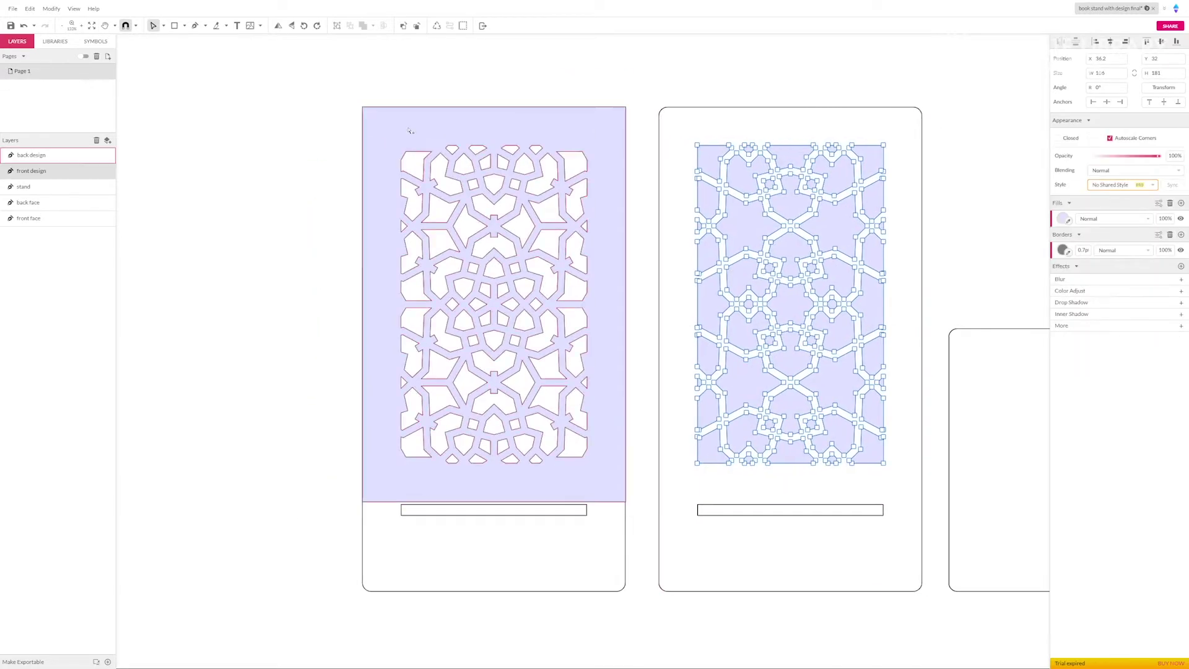
Node-edit the back design pattern's points so it sits inside the back face.
double_click(411, 137)
left_click_drag(331, 74, 631, 120)
scroll(390, 485, "right", 1)
scroll(547, 366, "up", 1)
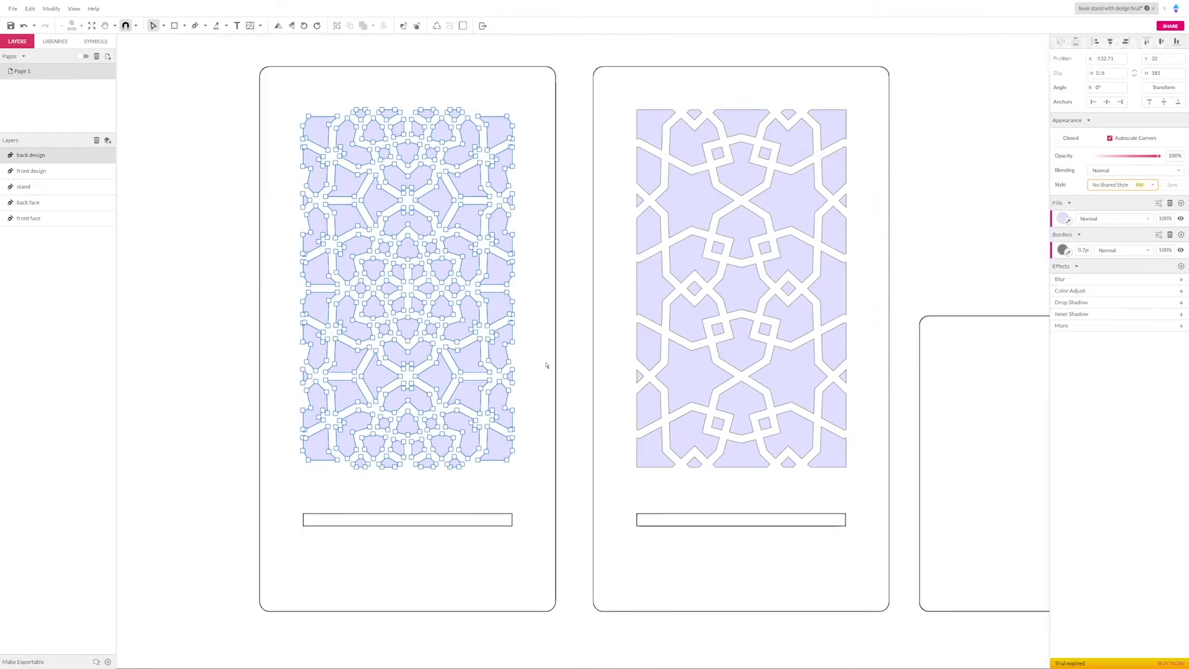
key("Escape")
scroll(549, 355, "up", 1)
scroll(526, 356, "right", 1)
left_click_drag(445, 361, 579, 352)
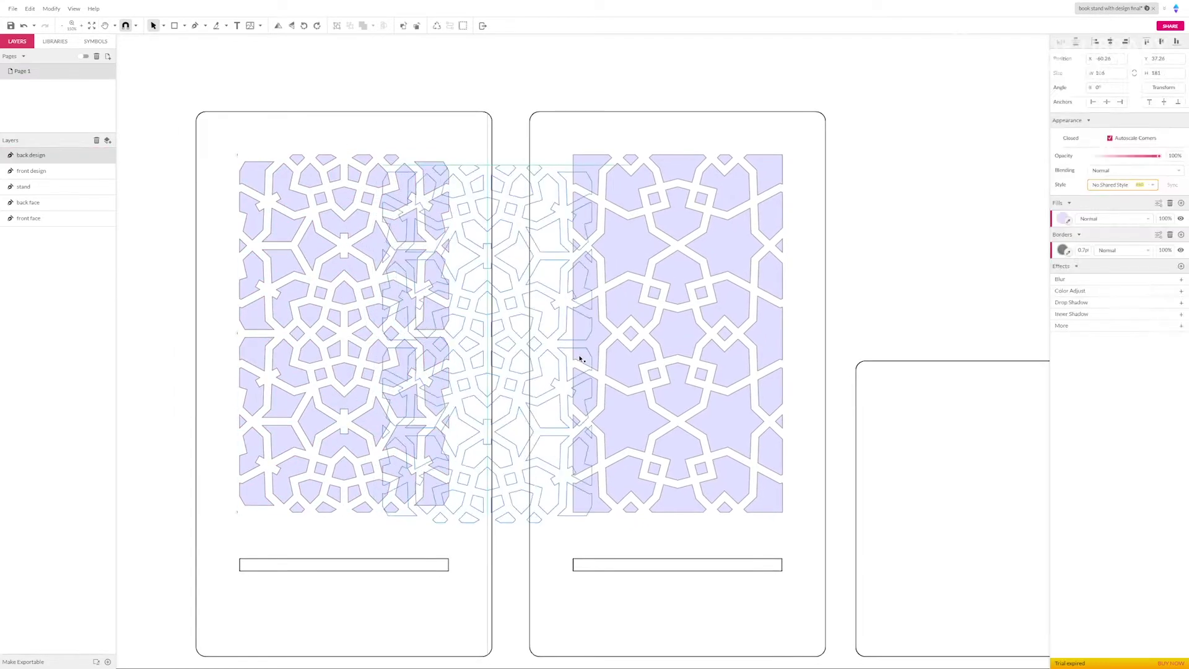
key("Escape")
scroll(496, 158, "down", 2)
Subtract the front design pattern from the front face.
scroll(494, 157, "up", 2)
left_click_drag(475, 75, 641, 249)
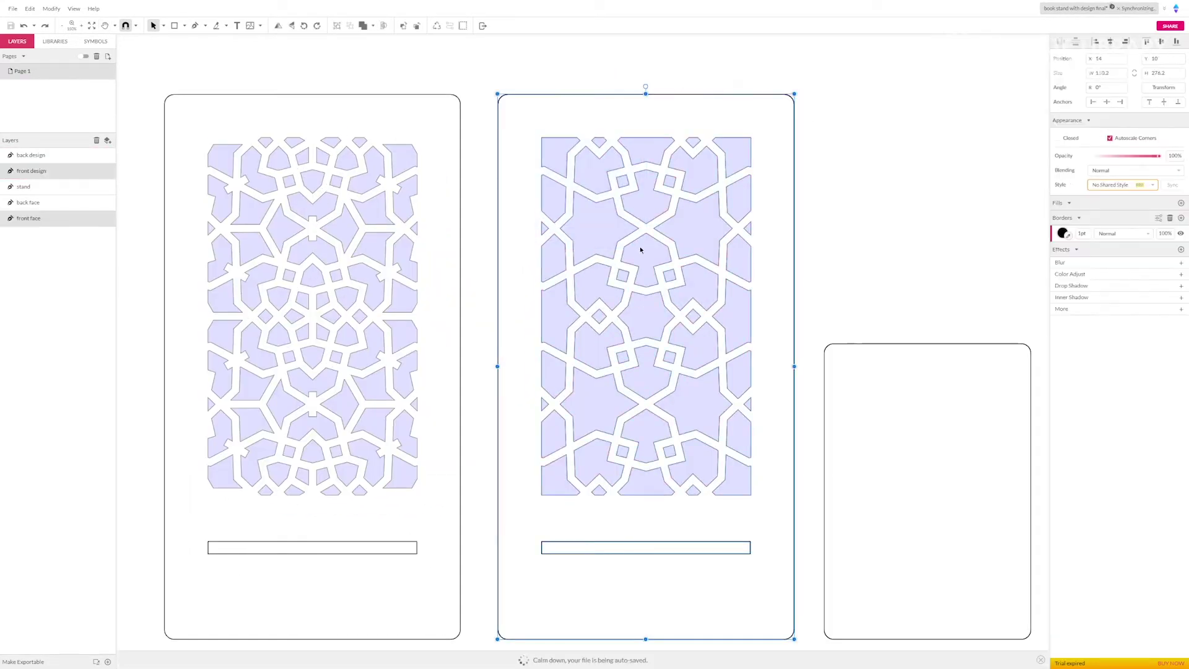
left_click(395, 52)
scroll(151, 173, "up", 3)
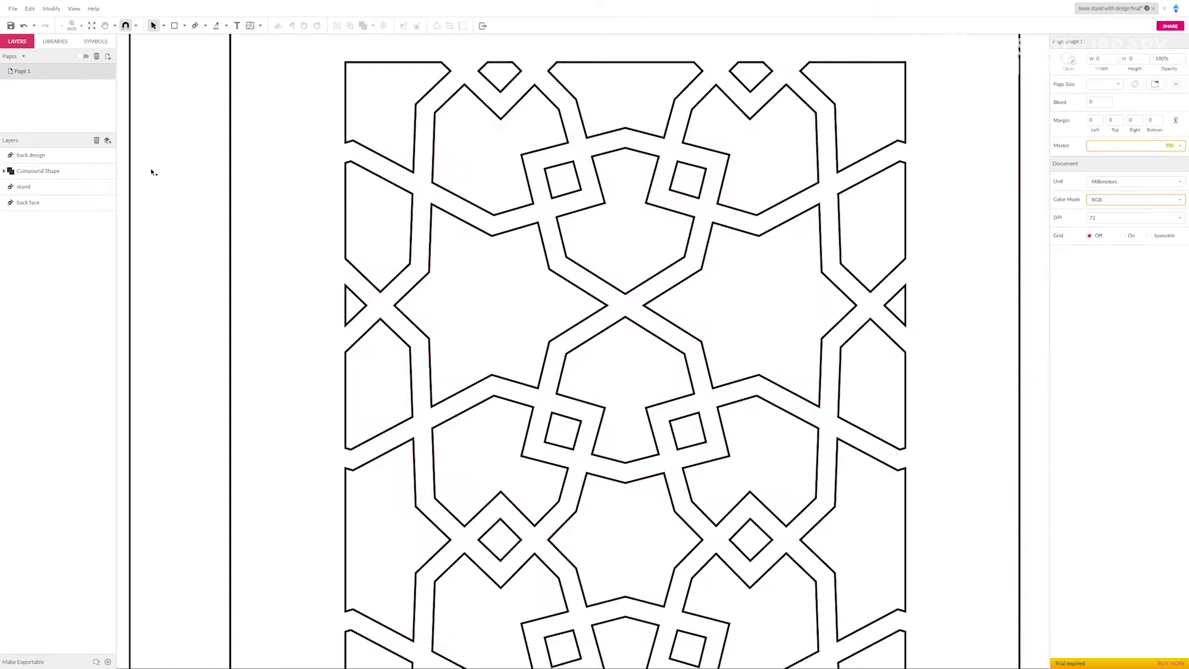
scroll(151, 173, "down", 1)
left_click(49, 187)
left_click(350, 161)
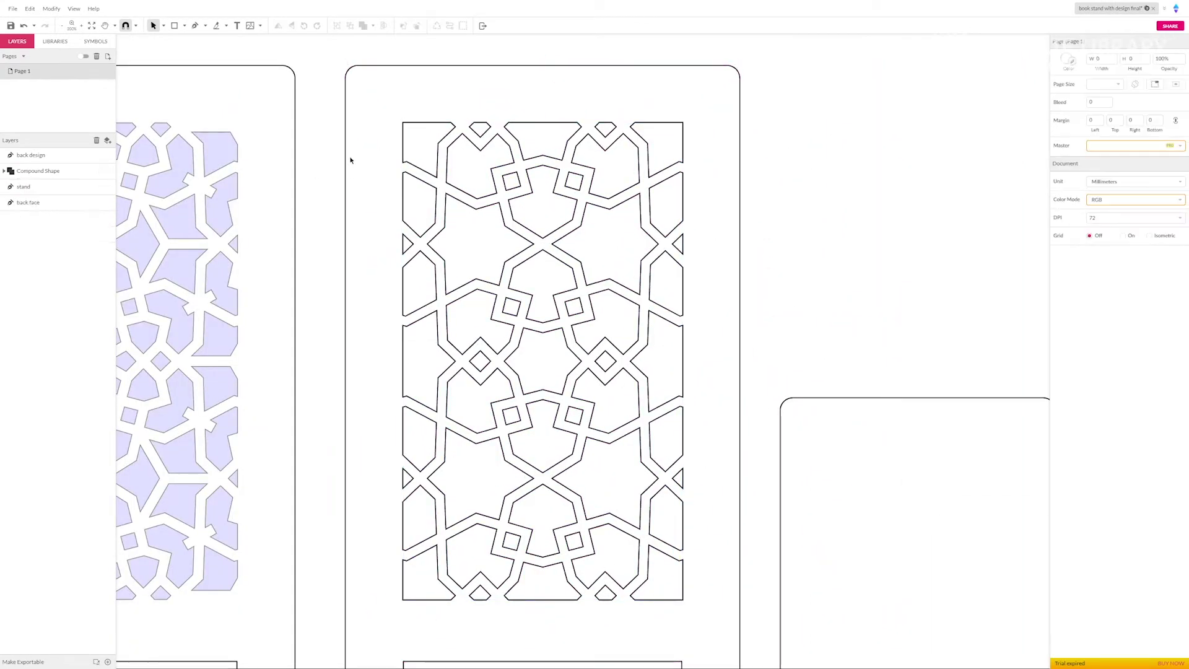
Subtract the back design pattern from the back face.
scroll(346, 162, "left", 3)
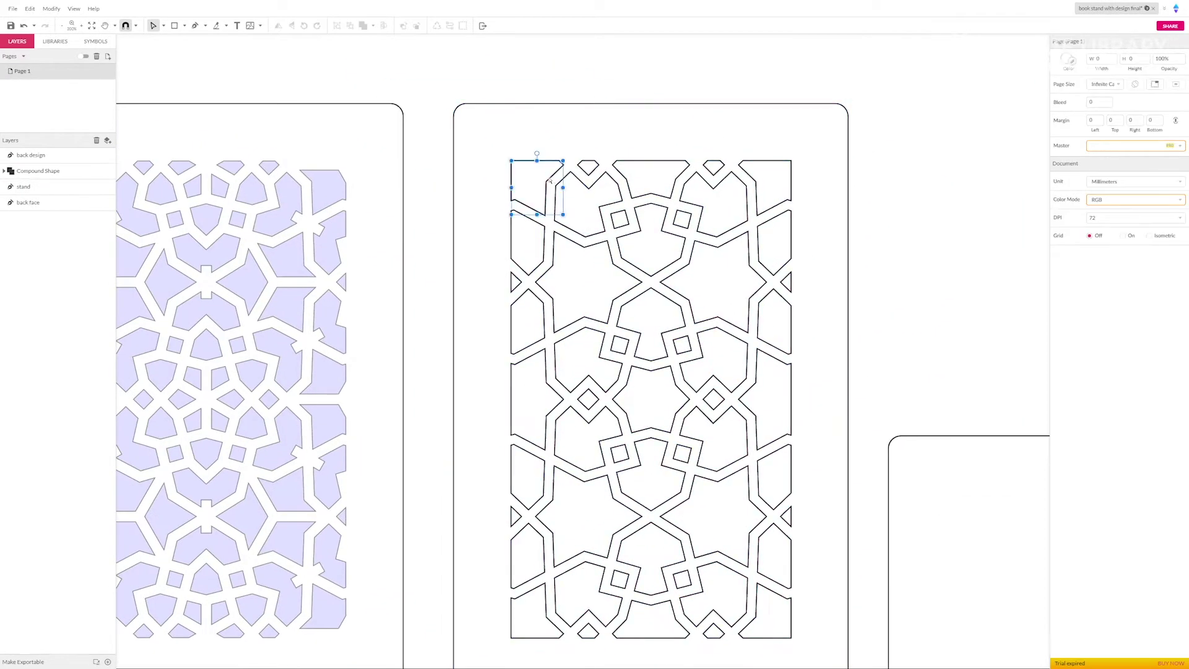
scroll(699, 206, "down", 1)
scroll(476, 222, "left", 4)
left_click(475, 222)
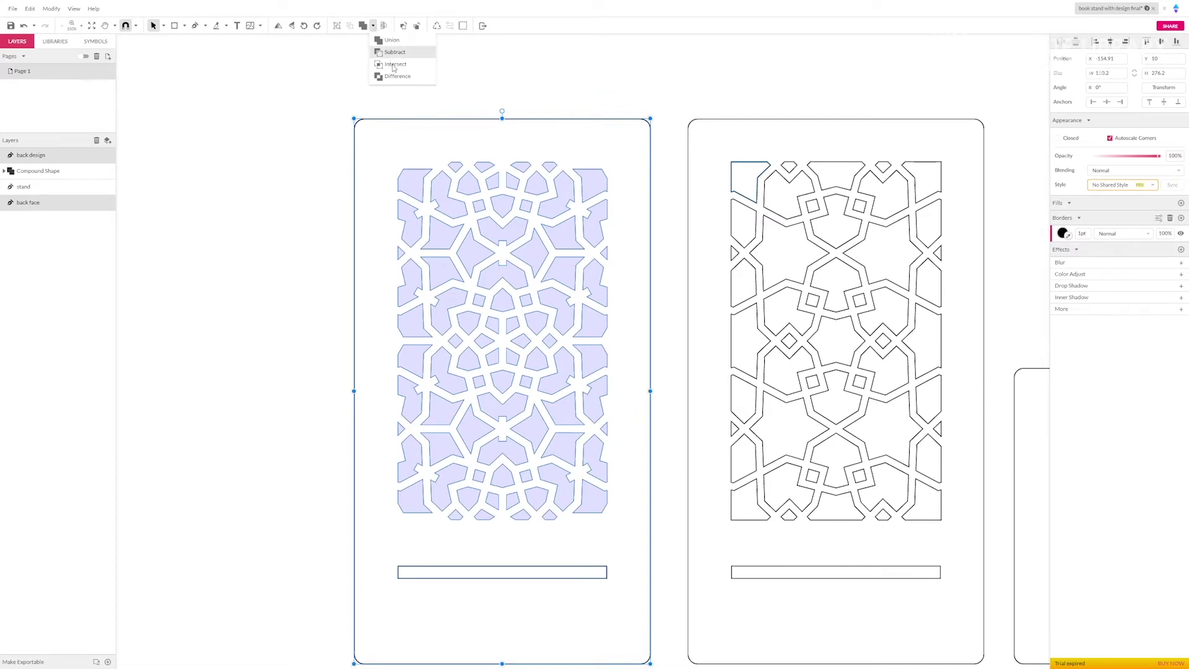
left_click(395, 52)
key("Escape")
scroll(552, 210, "down", 1)
scroll(624, 217, "down", 2)
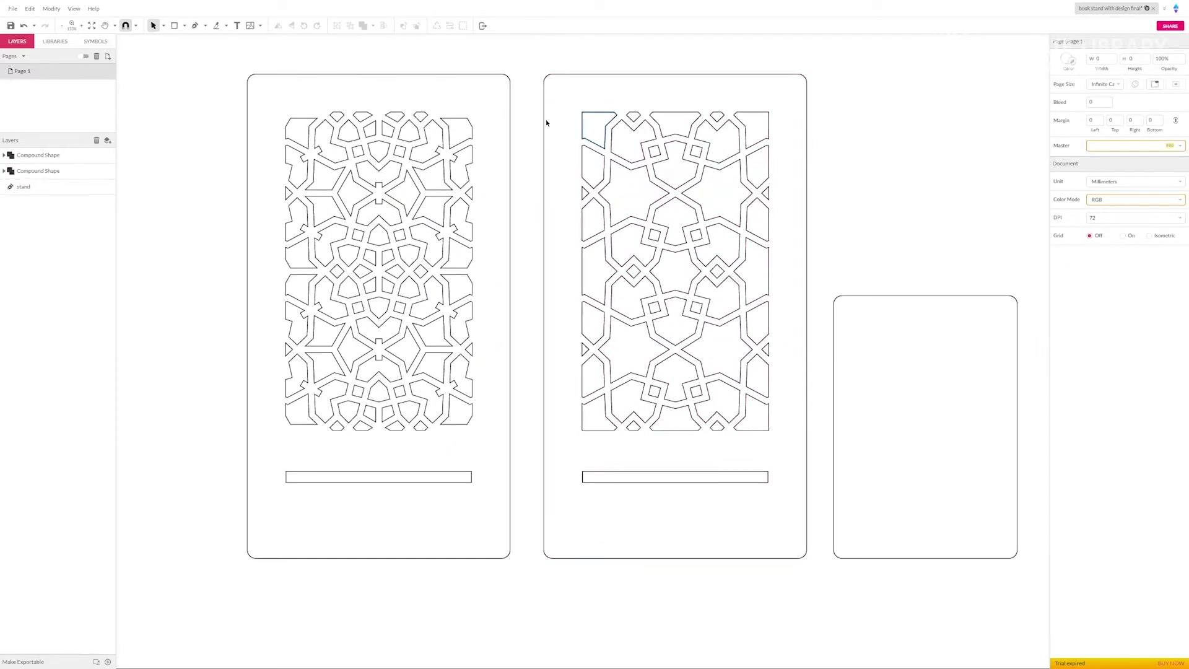
Convert both cut-out shapes to paths and rename them back face and front face.
right_click(546, 122)
left_click(620, 258)
right_click(507, 118)
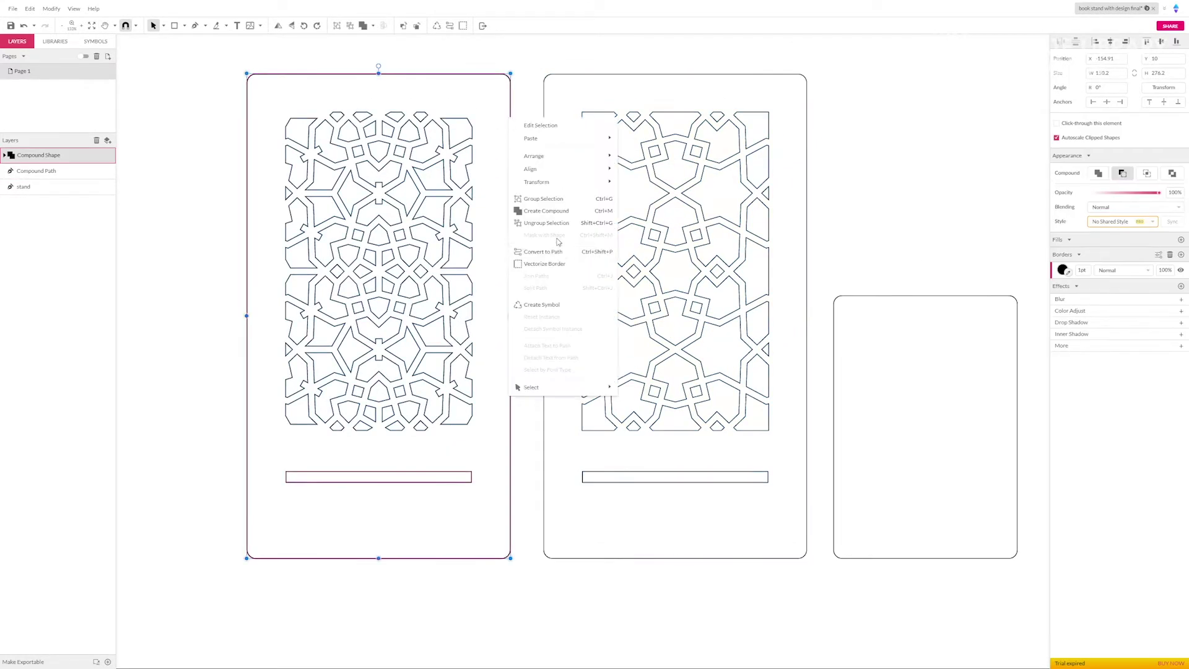
left_click(558, 253)
type("ace")
double_click(45, 171)
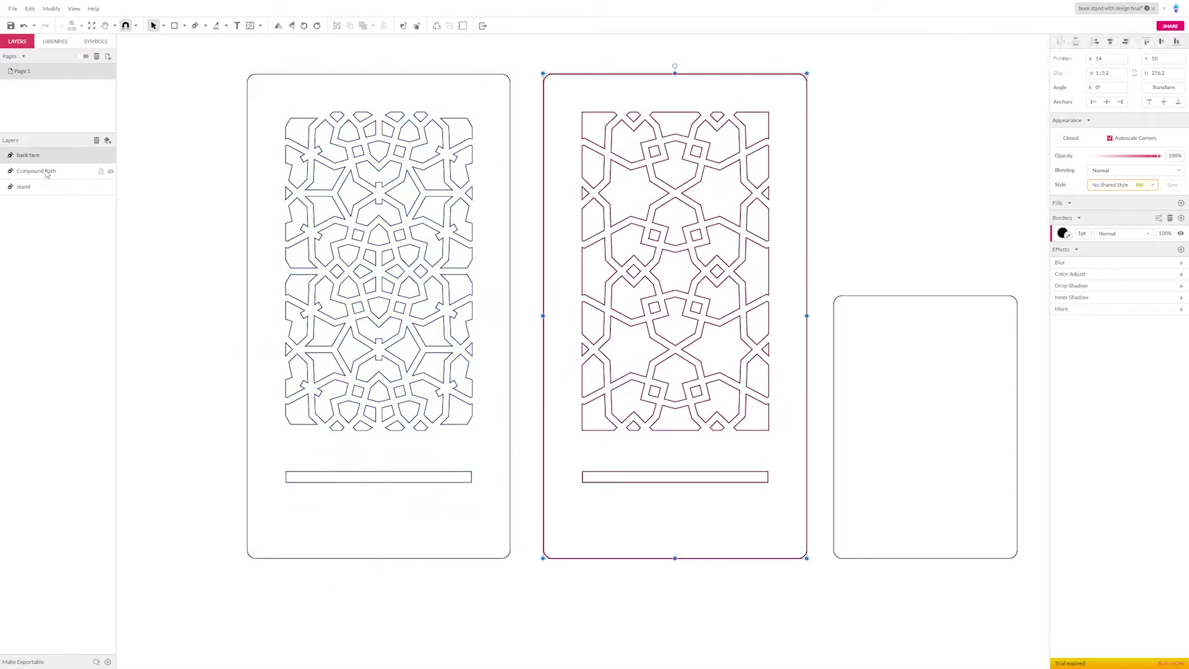
type("front face")
scroll(478, 120, "up", 3)
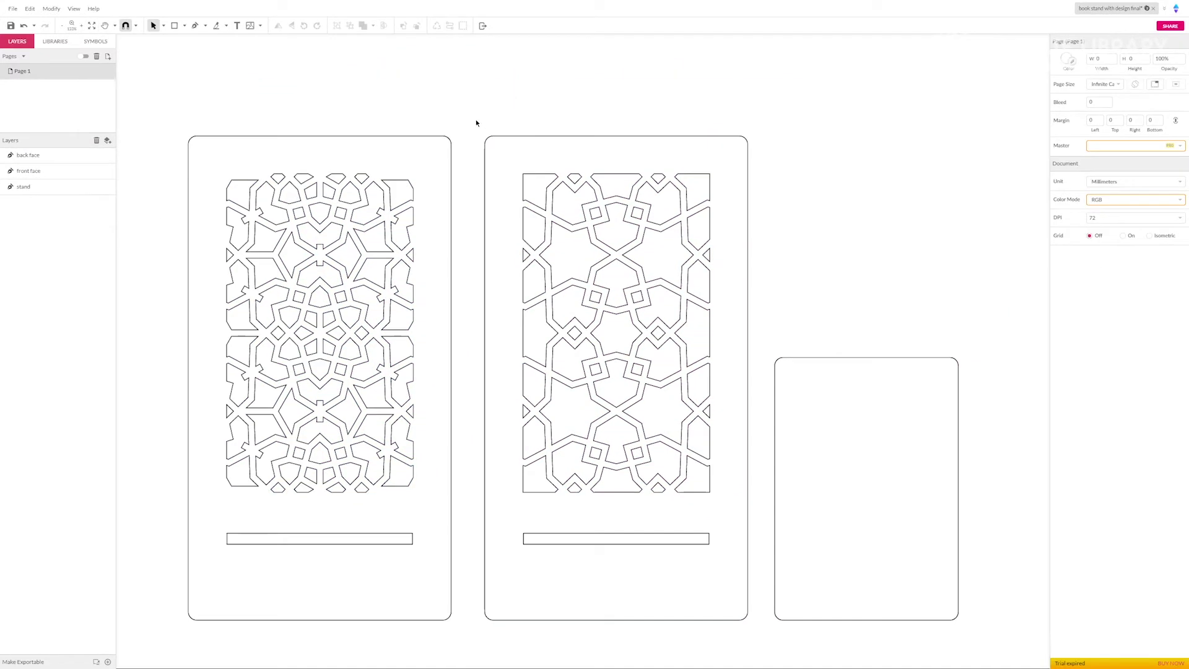
Fill the front face (middle panel) pale yellow #F6FBC0.
left_click(383, 136)
left_click(435, 148)
left_click(451, 150)
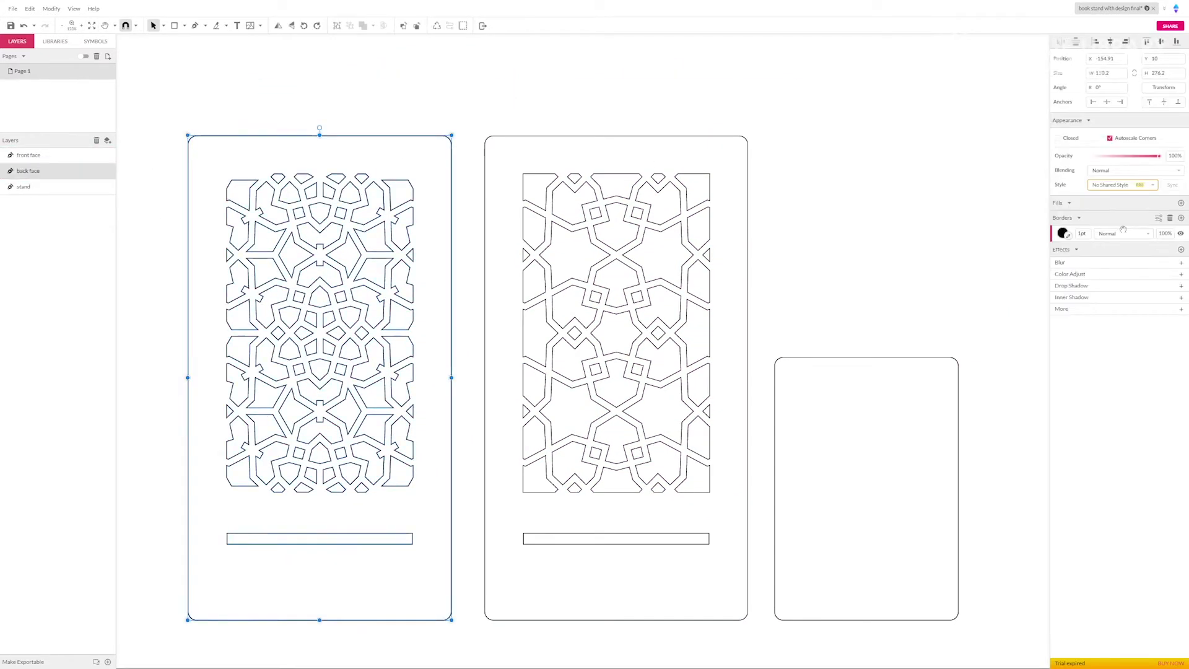
left_click(1181, 203)
key("ctrl+z")
left_click_drag(774, 165, 722, 124)
left_click(1181, 203)
left_click(1062, 218)
left_click(1108, 248)
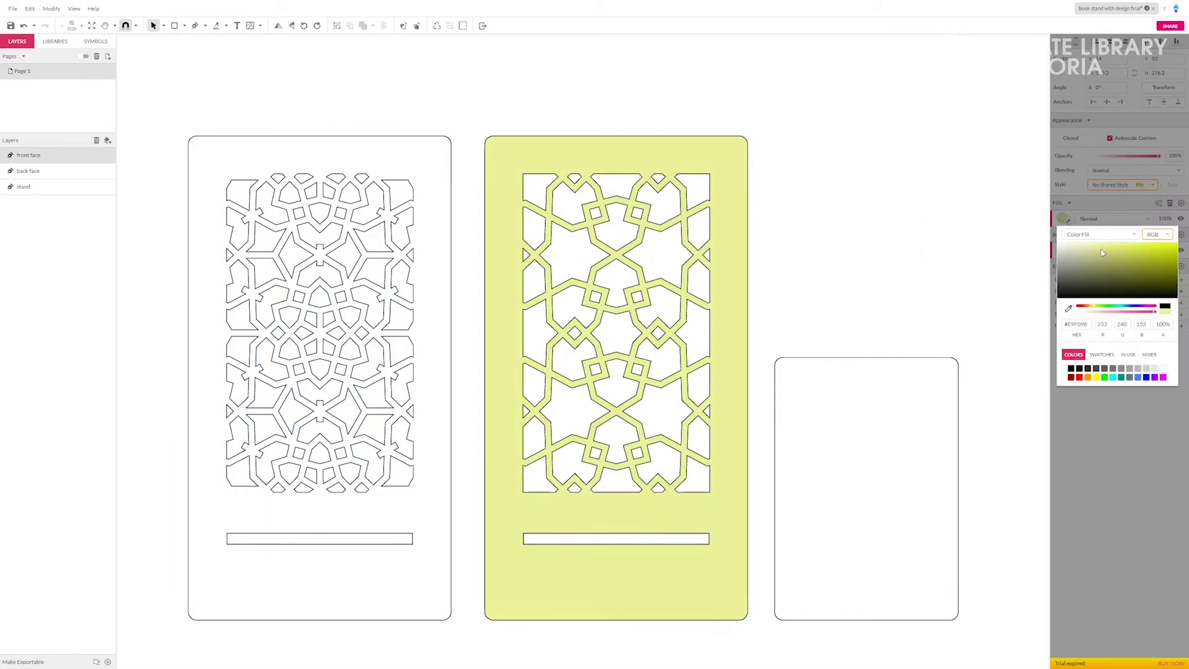
left_click(1086, 243)
Give the back face a sage green fill of #CACEA3.
left_click(454, 149)
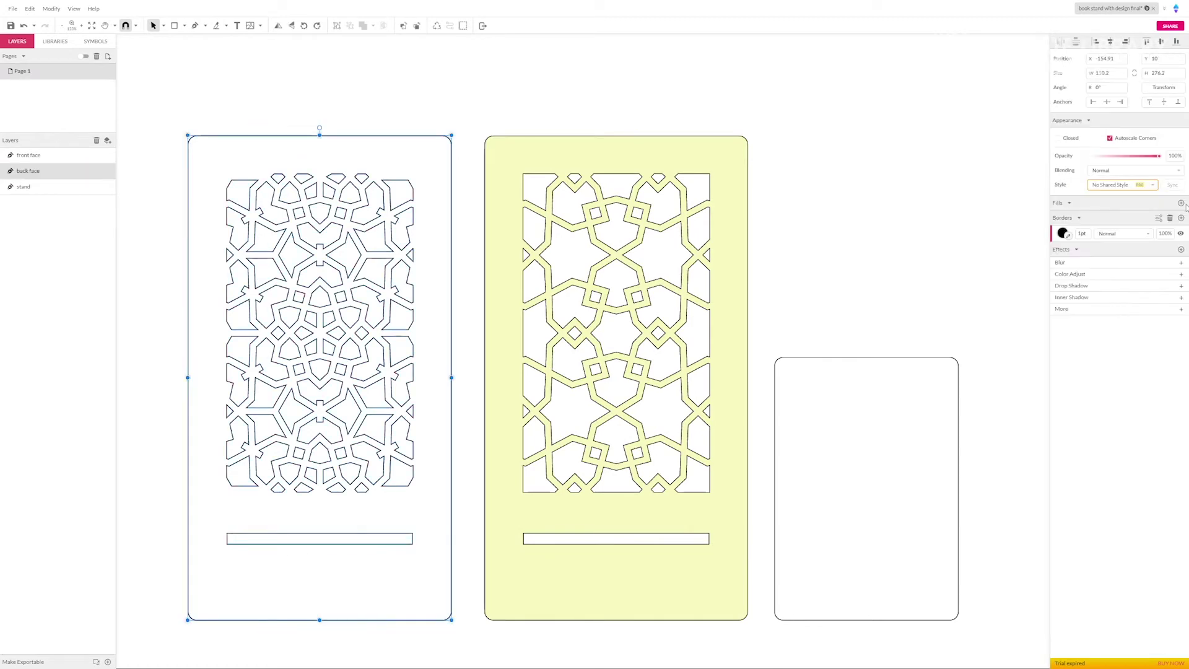
left_click(1181, 203)
left_click(751, 154)
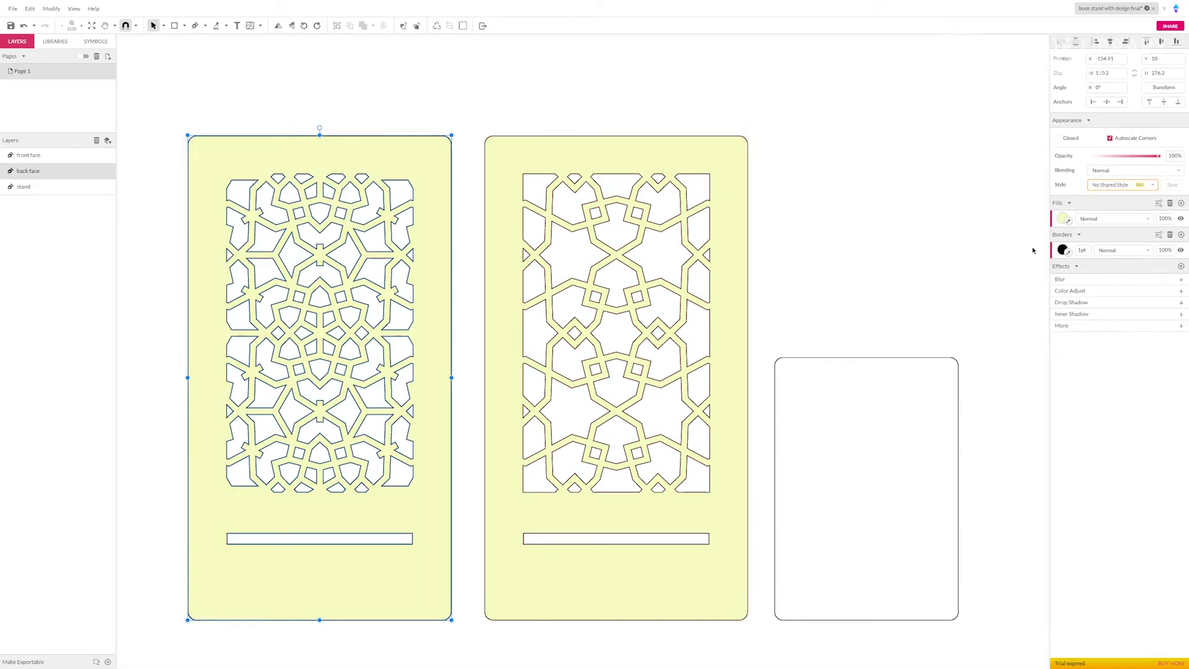
left_click(1062, 219)
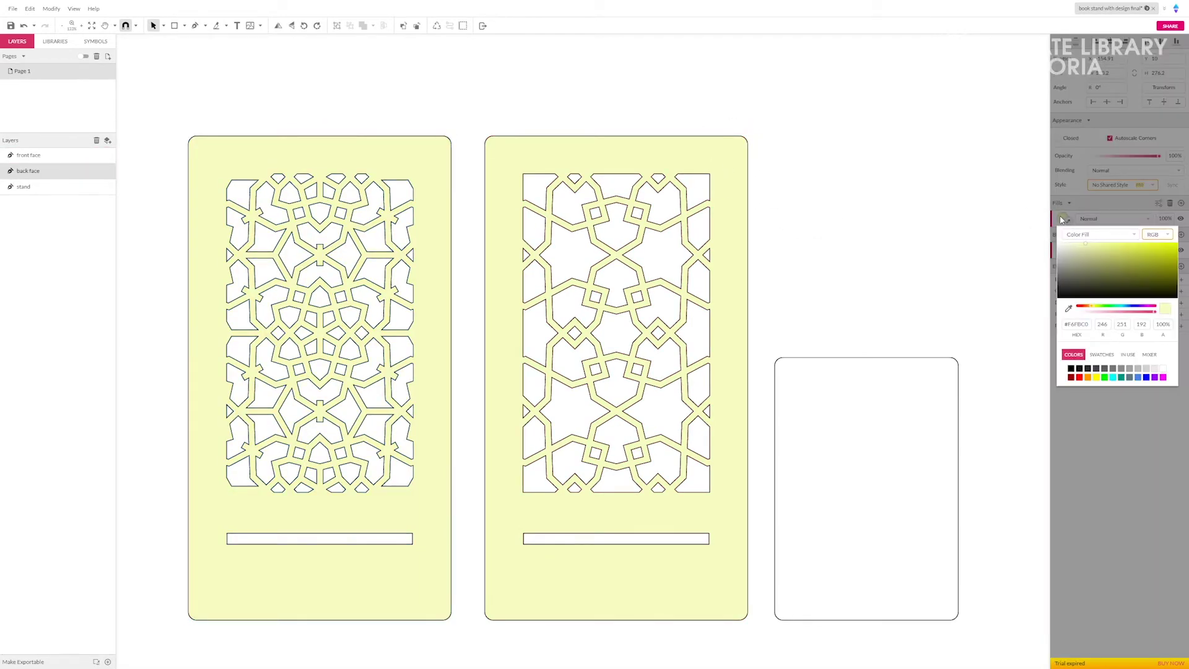
left_click_drag(1085, 258, 1083, 256)
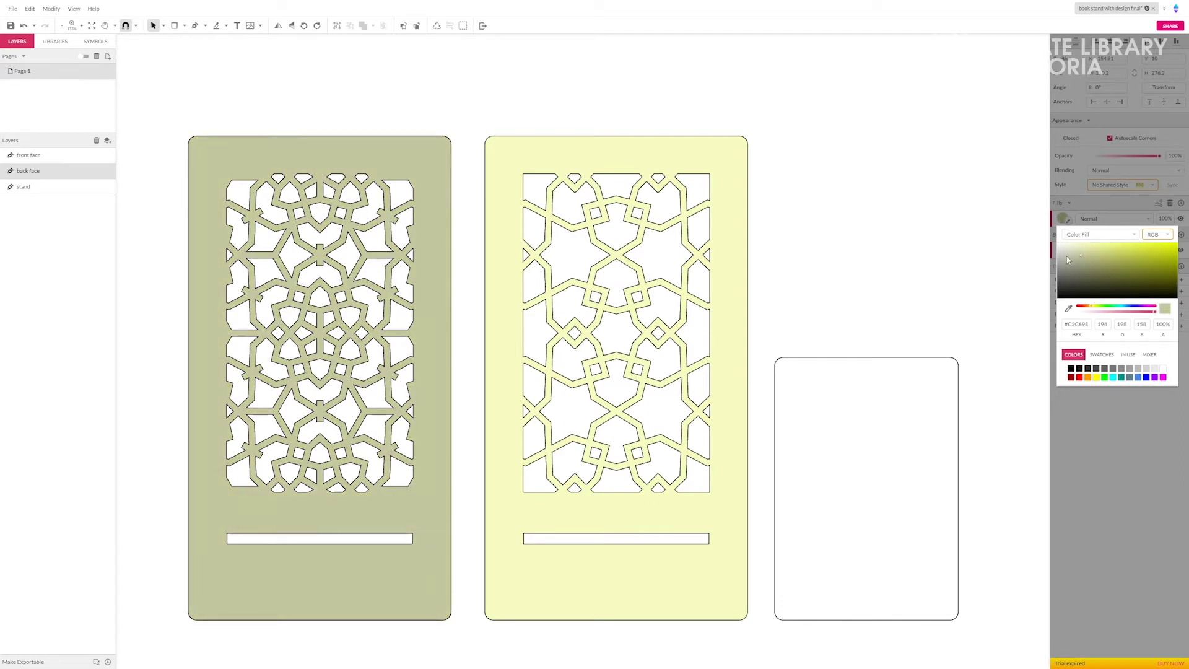
left_click(852, 246)
Move the back face panel rightward to its new position.
scroll(838, 268, "down", 1)
scroll(838, 268, "left", 2)
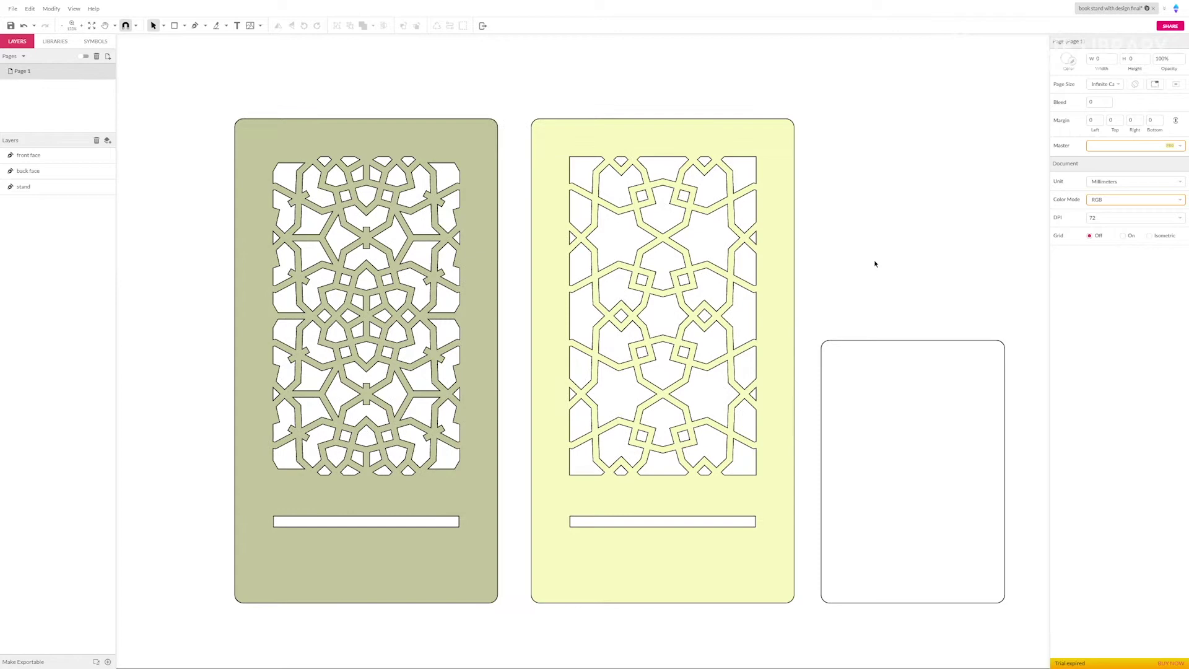
left_click_drag(388, 102, 420, 192)
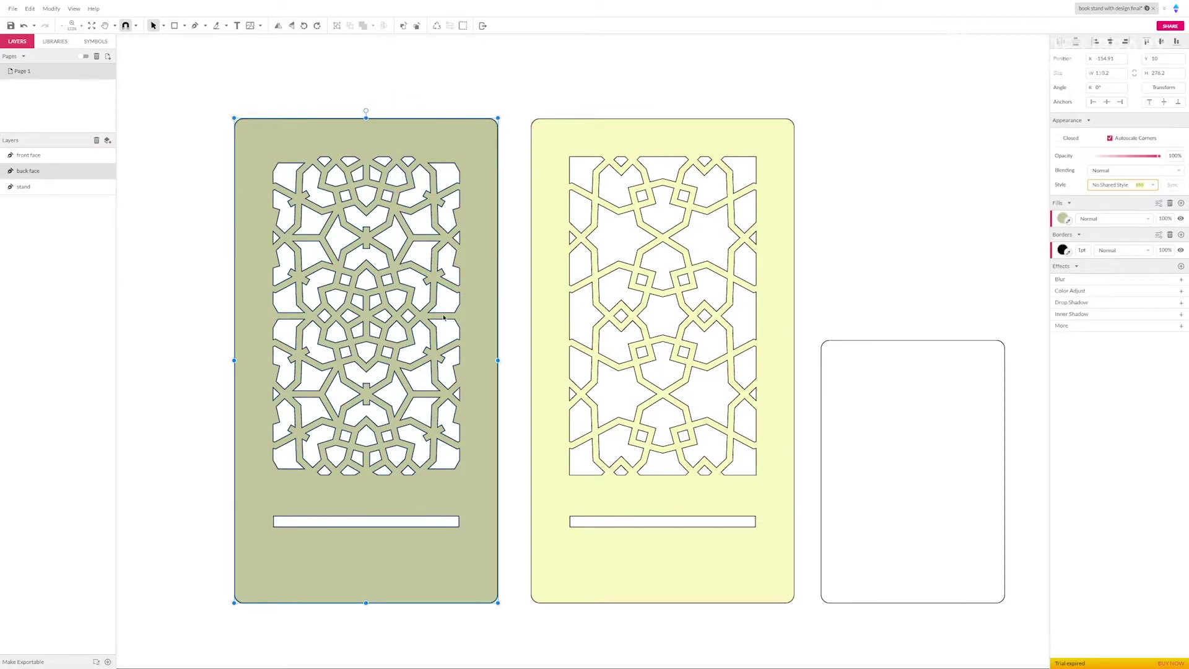
left_click_drag(473, 320, 771, 322)
left_click(894, 276)
scroll(777, 257, "right", 3)
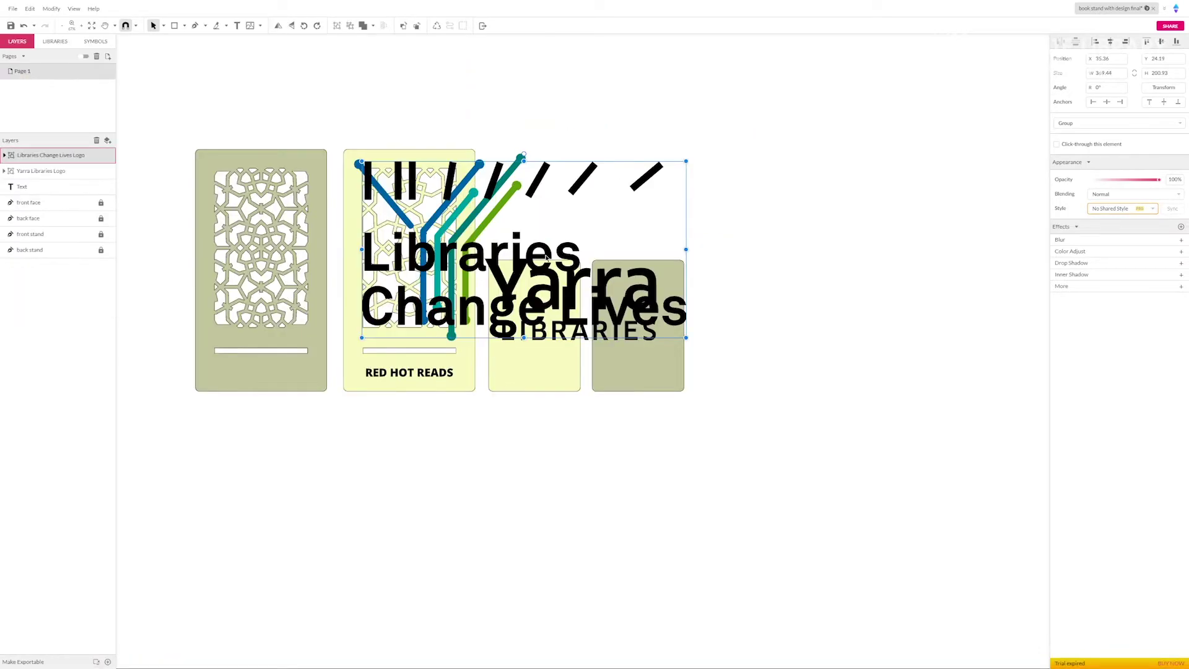
Position the Yarra Libraries logo beside Libraries Change Lives on the small stand panel.
left_click_drag(619, 291, 209, 433)
scroll(209, 433, "left", 3)
left_click(774, 459, "shift")
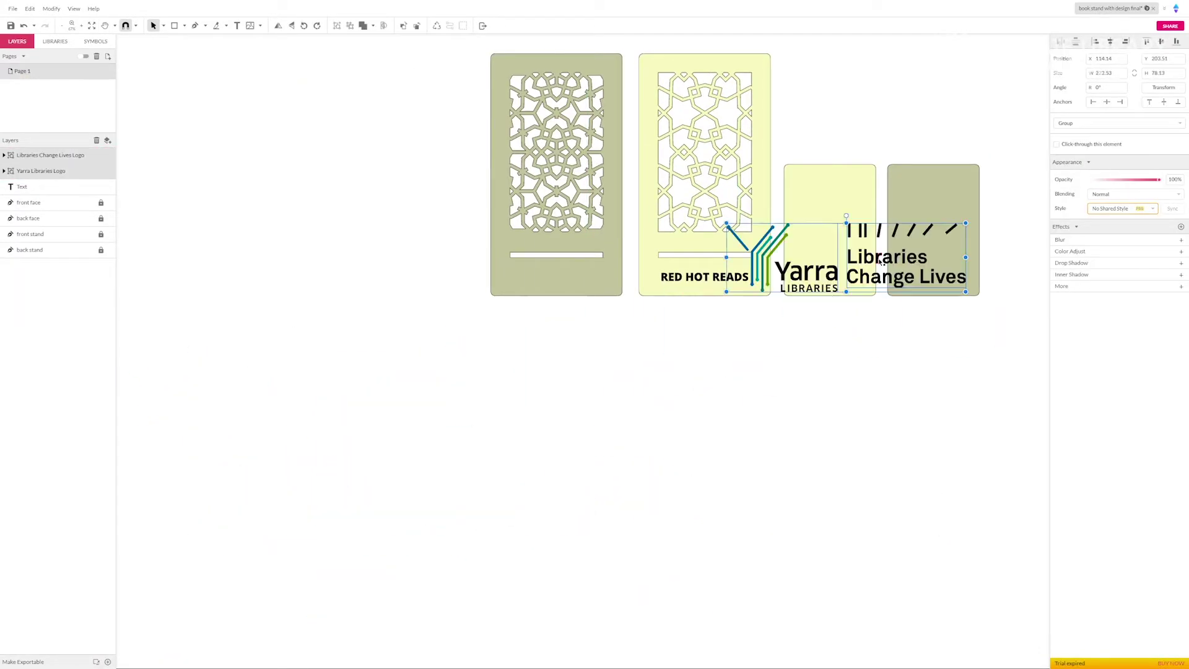
scroll(524, 401, "up", 3)
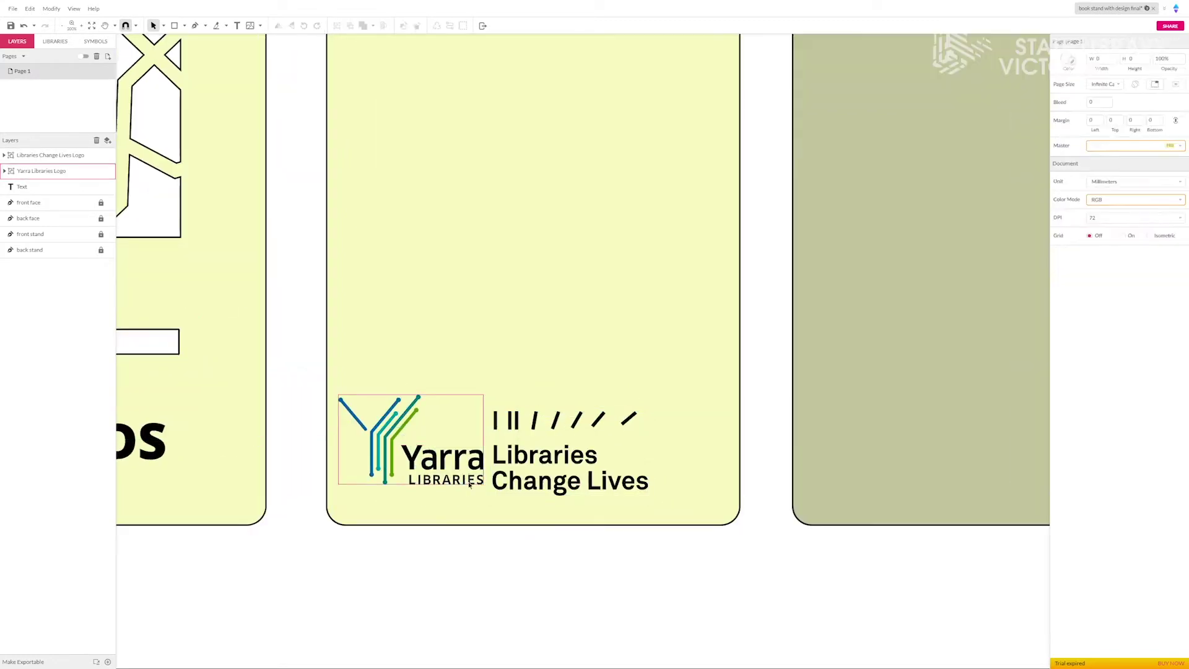
left_click_drag(482, 462, 509, 429)
left_click(569, 471, "shift")
scroll(509, 429, "down", 1)
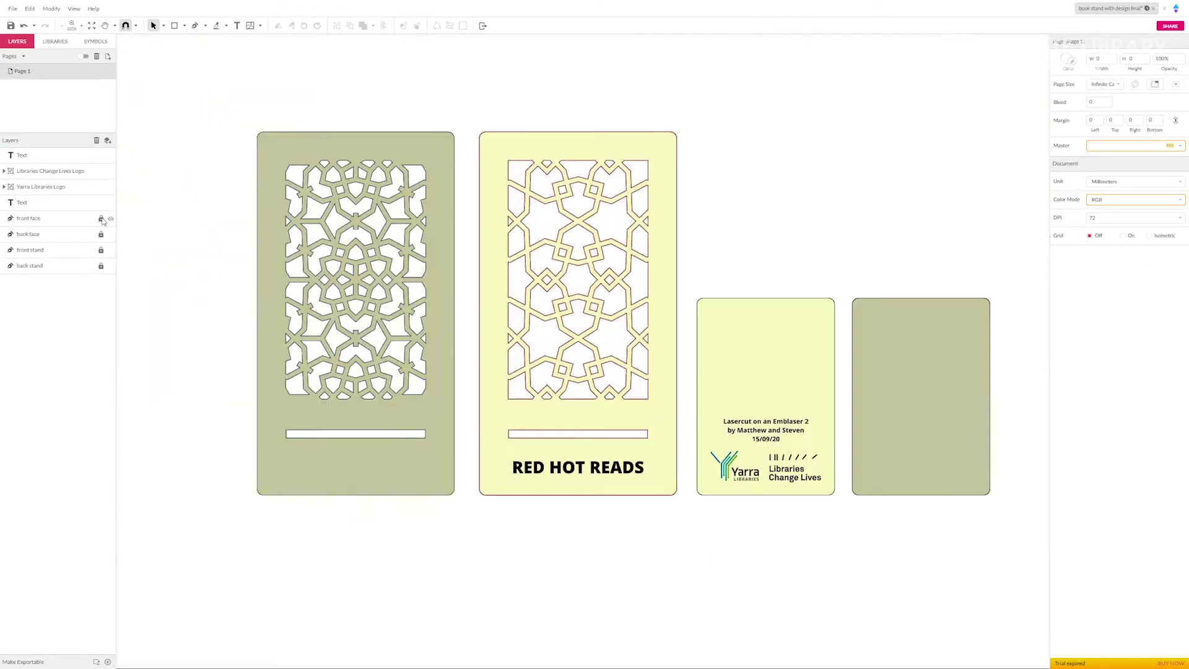
left_click(901, 467)
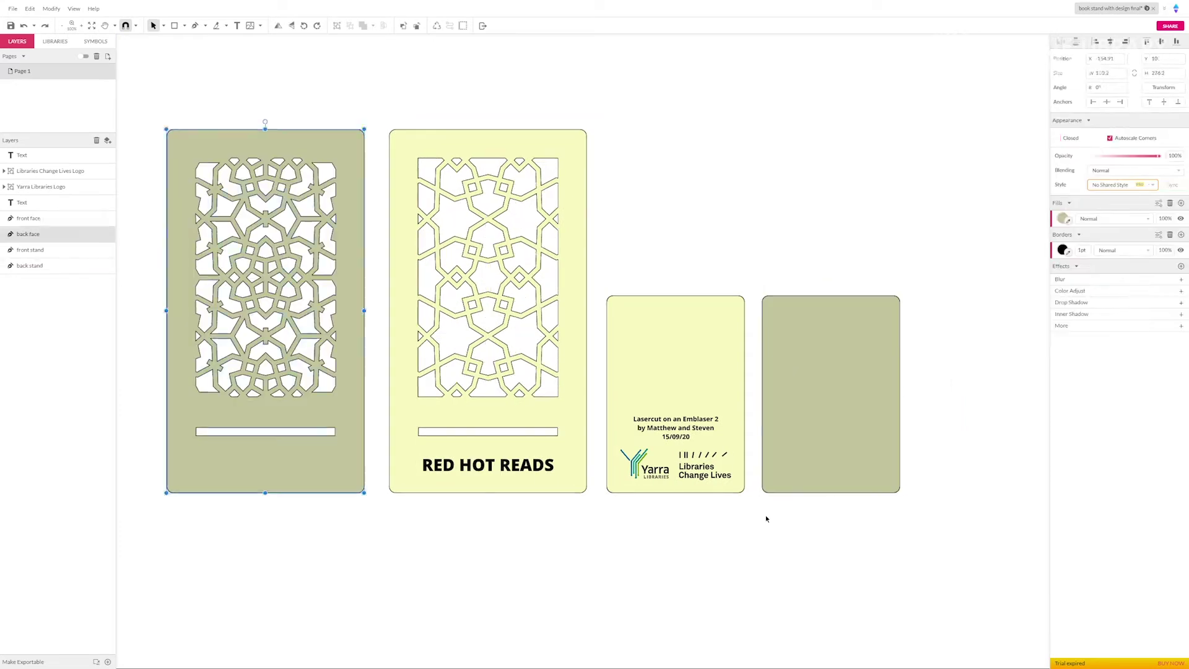
left_click(766, 518)
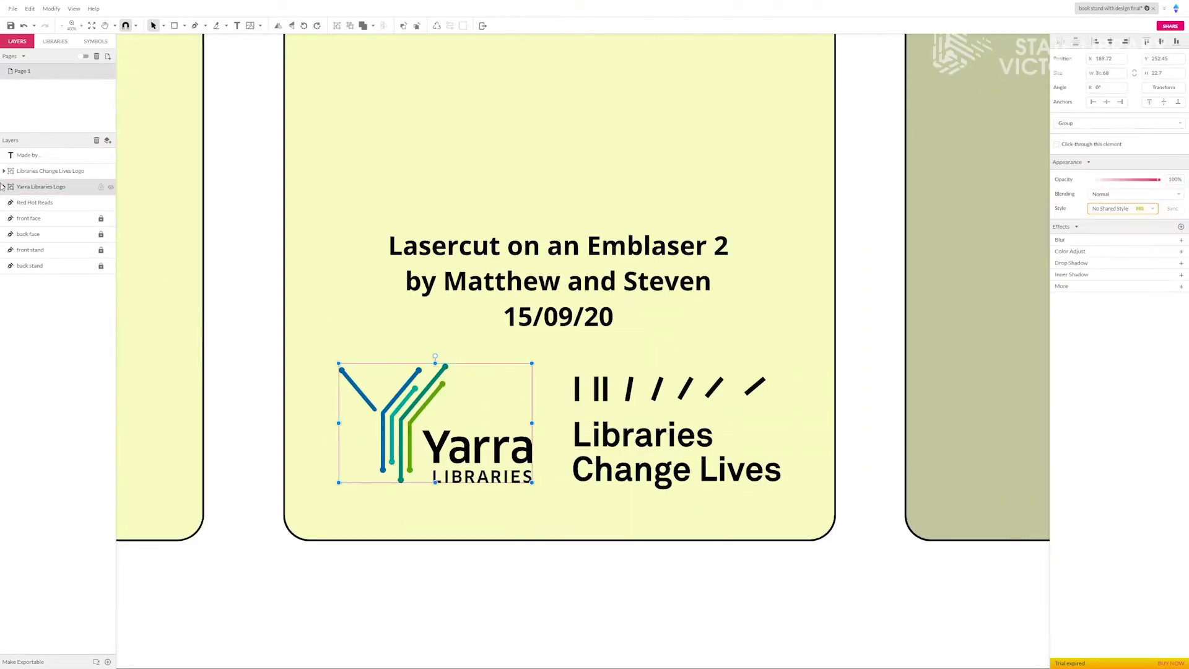
Make both the Yarra Libraries and Libraries Change Lives logos compound shapes, then zoom to fit.
right_click(22, 187)
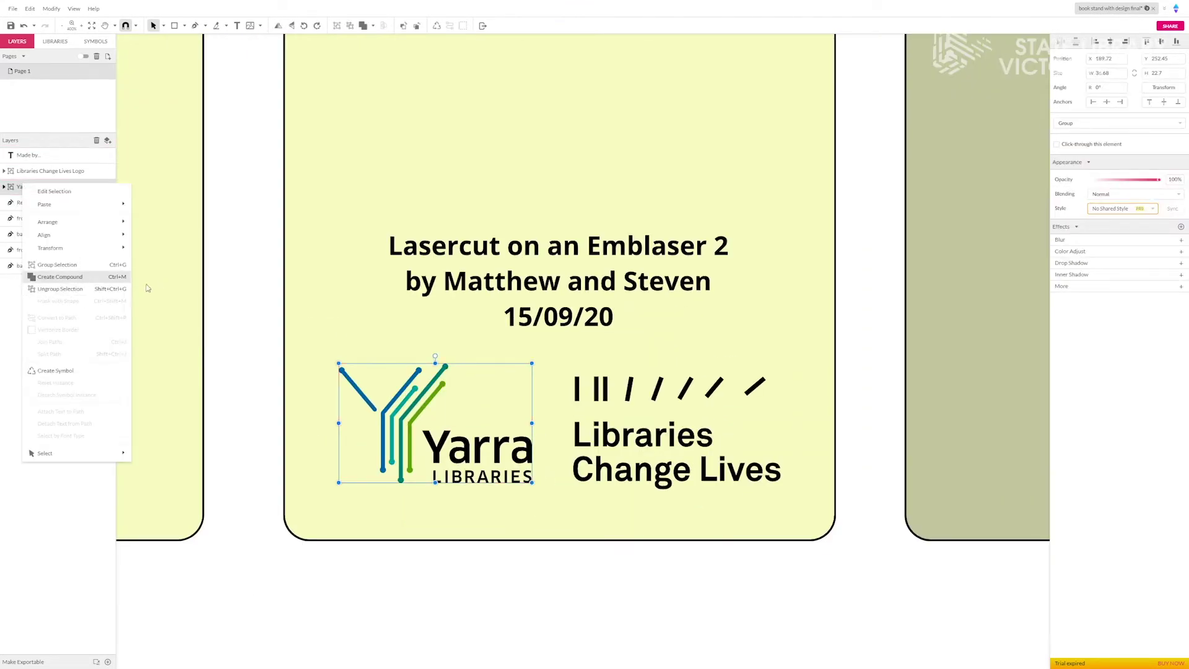
left_click(86, 276)
right_click(46, 172)
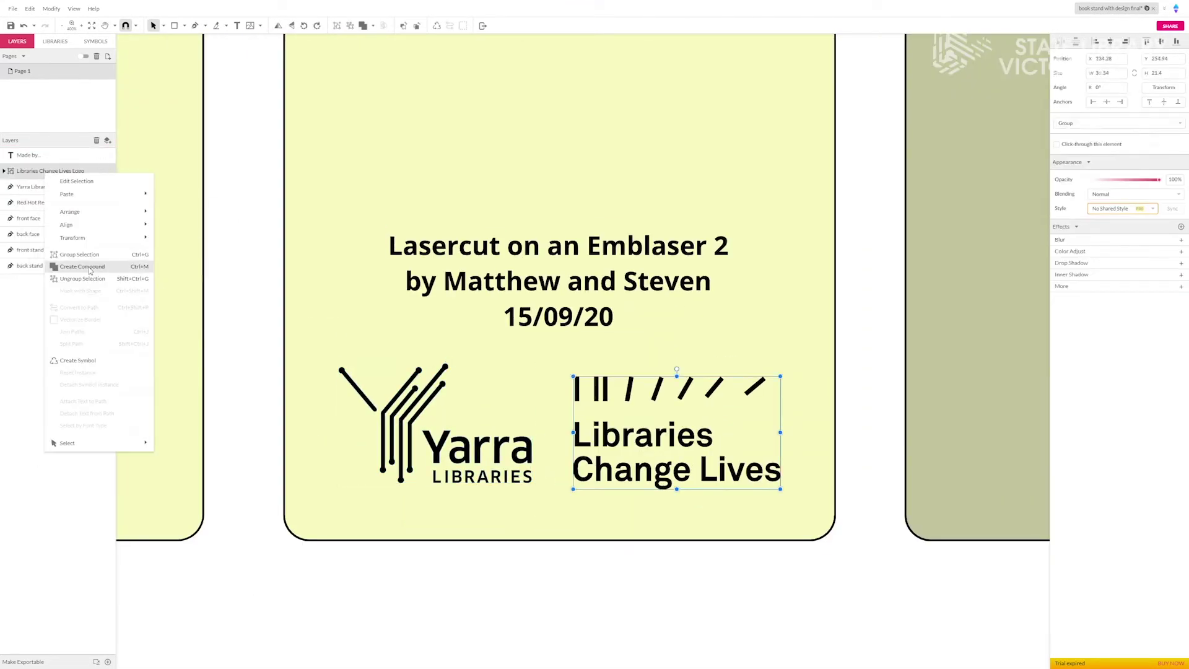
left_click(148, 268)
key("ctrl+0")
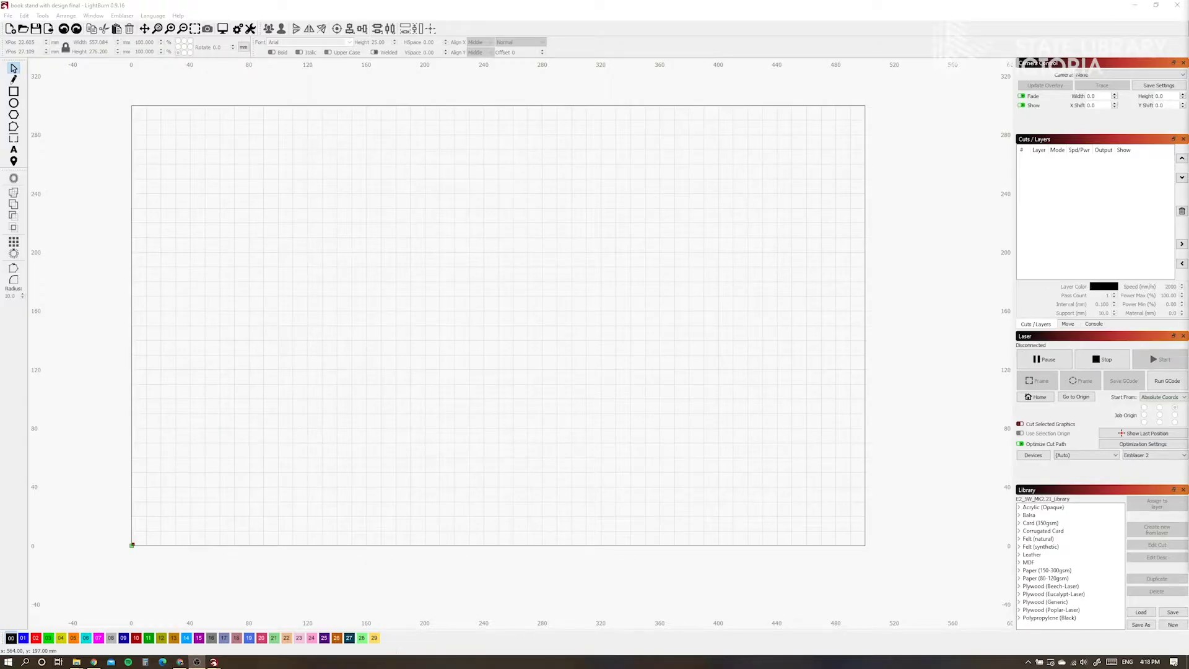
Import the book stand design file into the LightBurn work area via File > Import.
left_click(8, 15)
left_click(37, 62)
double_click(204, 129)
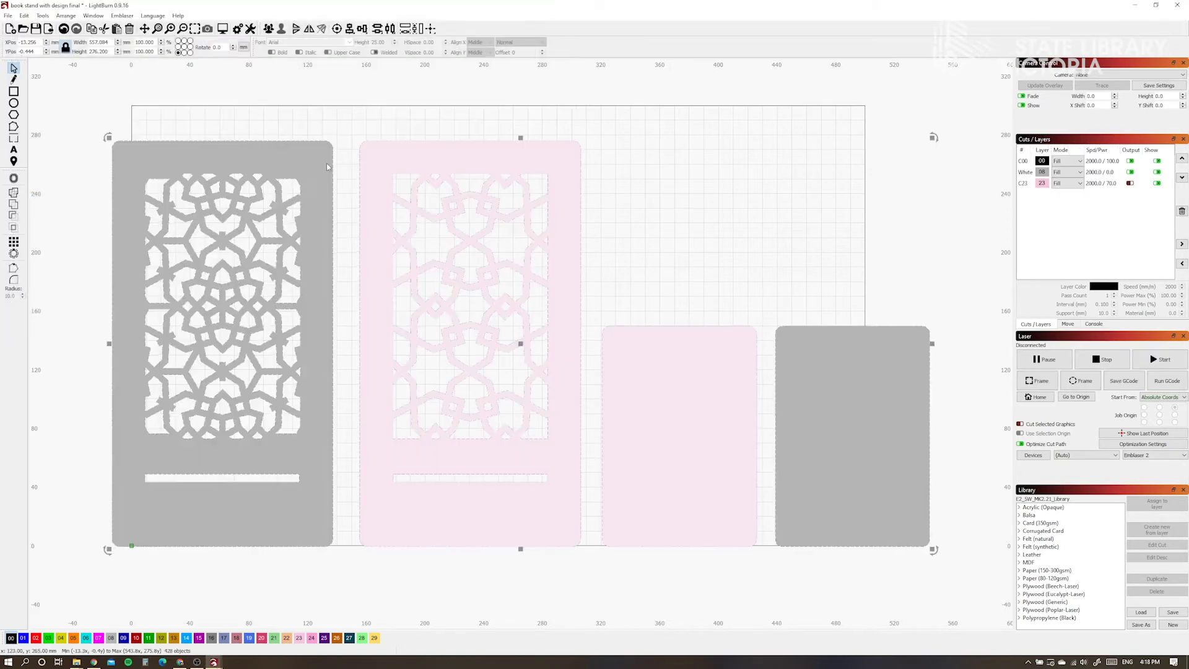
scroll(648, 216, "down", 2)
scroll(703, 337, "right", 1)
scroll(483, 472, "up", 1)
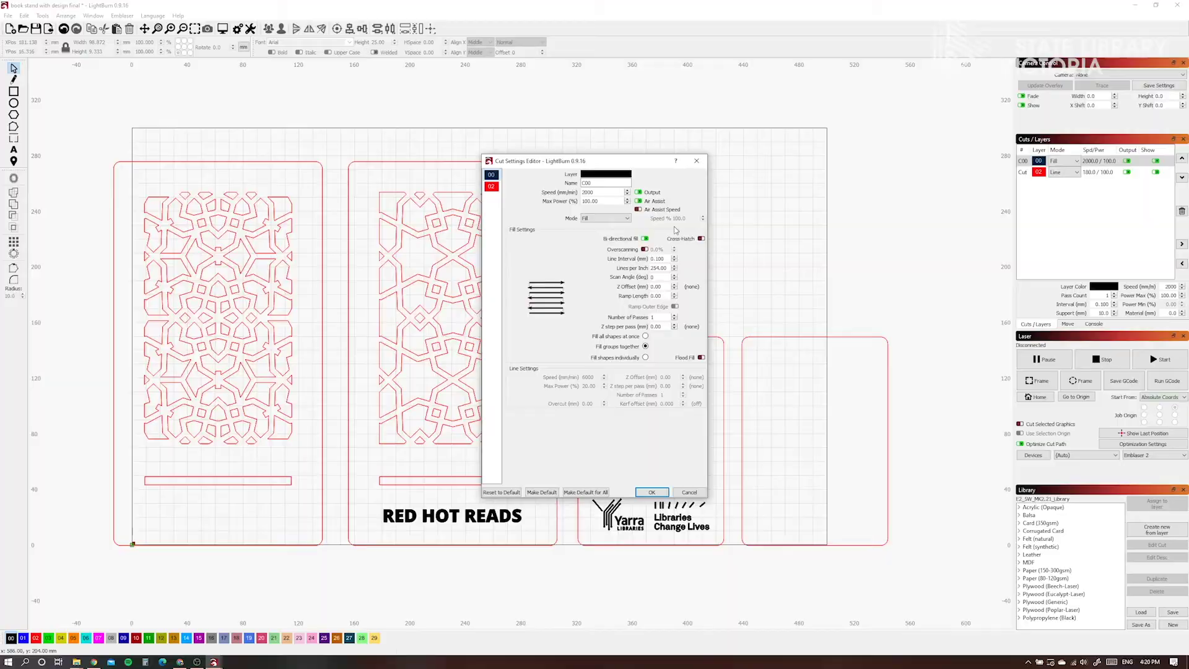
Apply the red Cut layer's line settings at 100% power, load 3.00mm Plywood presets, and preview.
key("Return")
left_click(1098, 172)
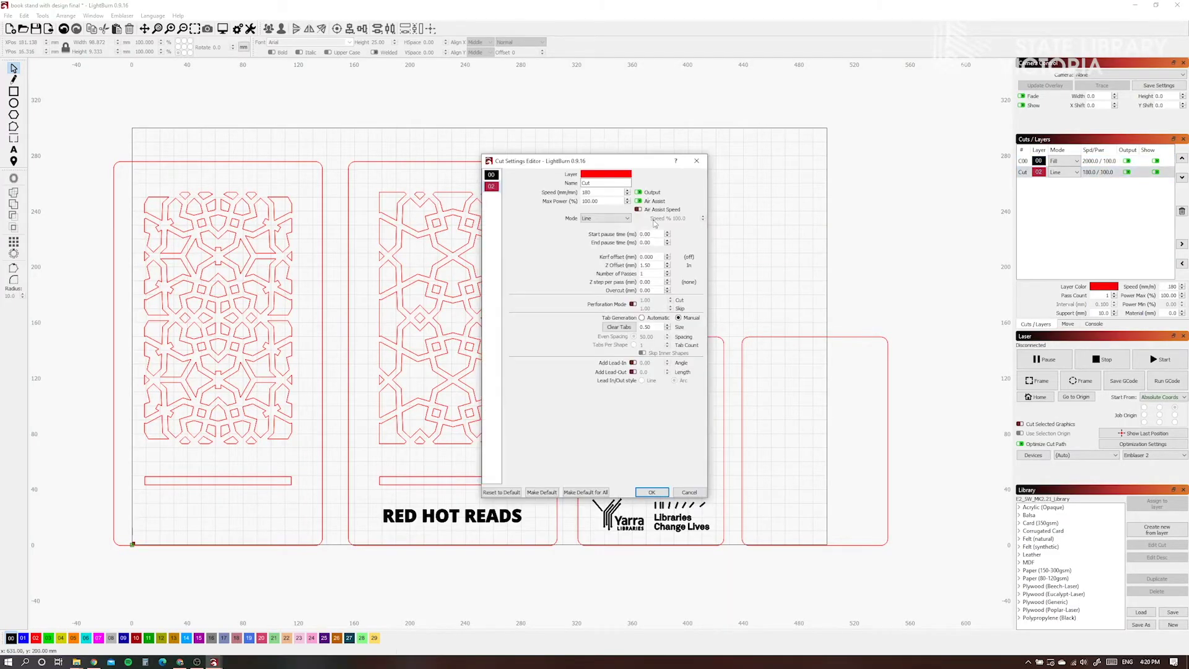
left_click(664, 494)
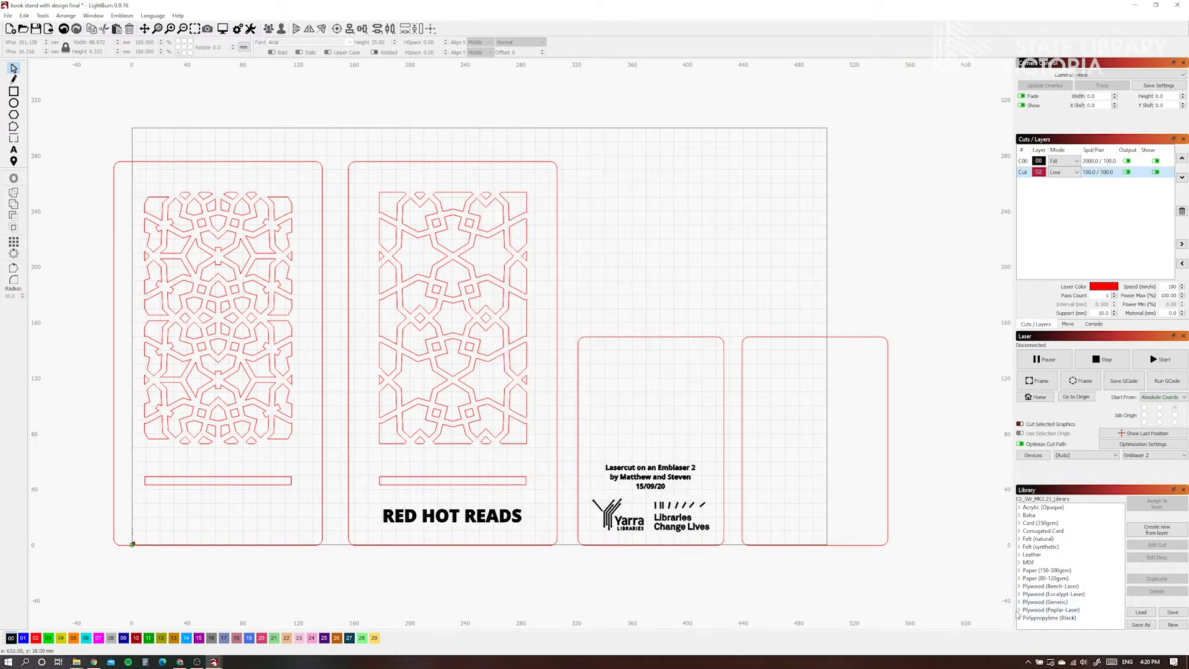
double_click(1032, 609)
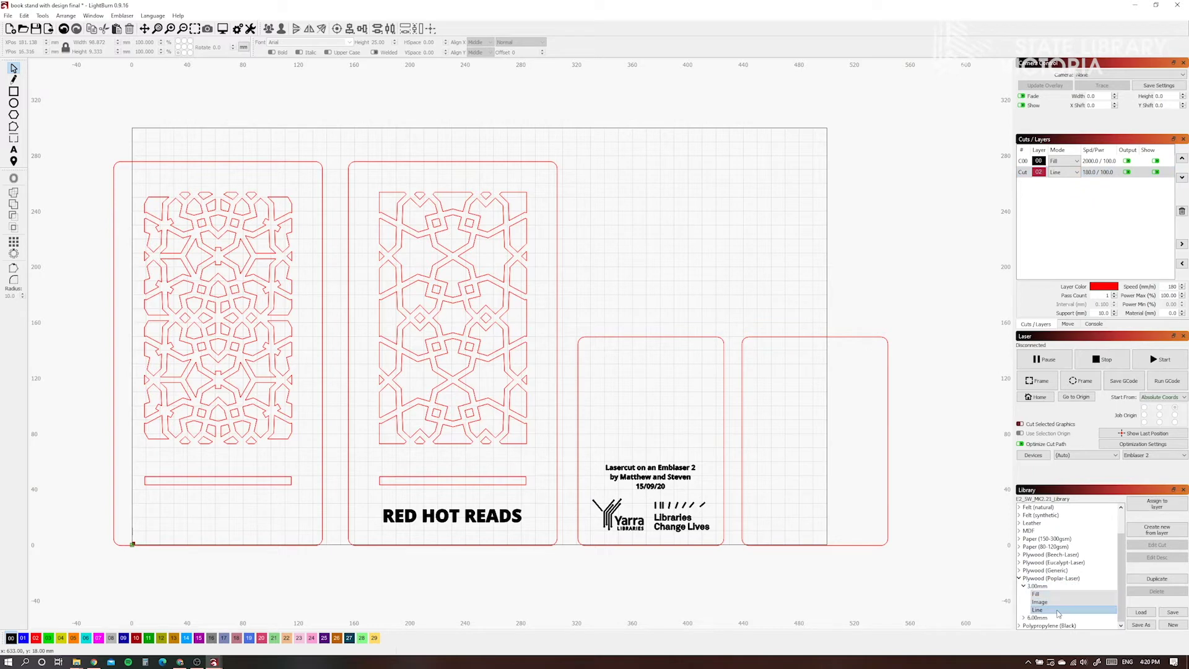
left_click(222, 28)
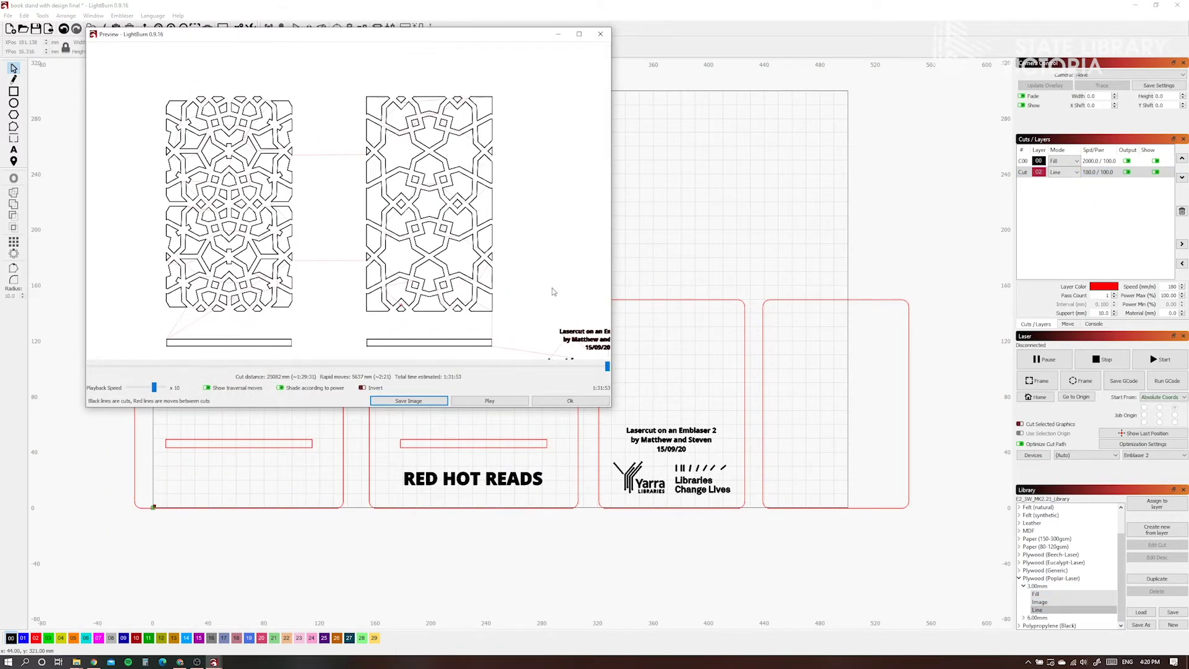
Select and centre all parts, then scrub through the job preview.
left_click(548, 401)
key("ctrl+a")
key("p")
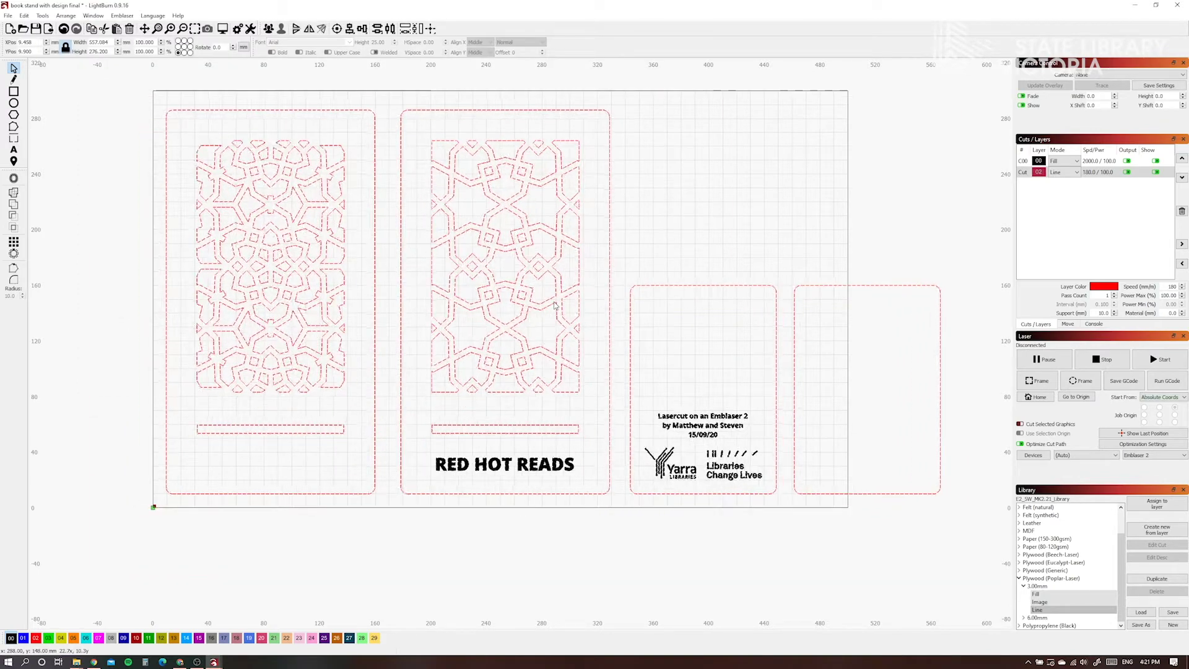
key("alt+p")
left_click(118, 365)
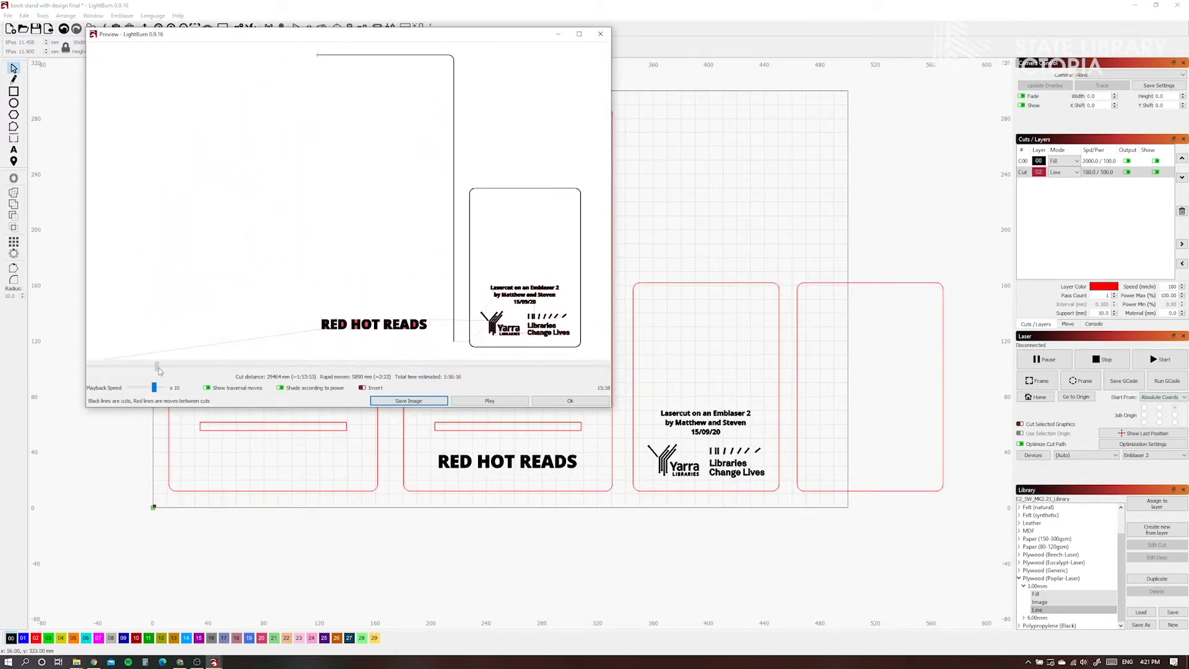
left_click_drag(159, 371, 545, 369)
left_click(570, 401)
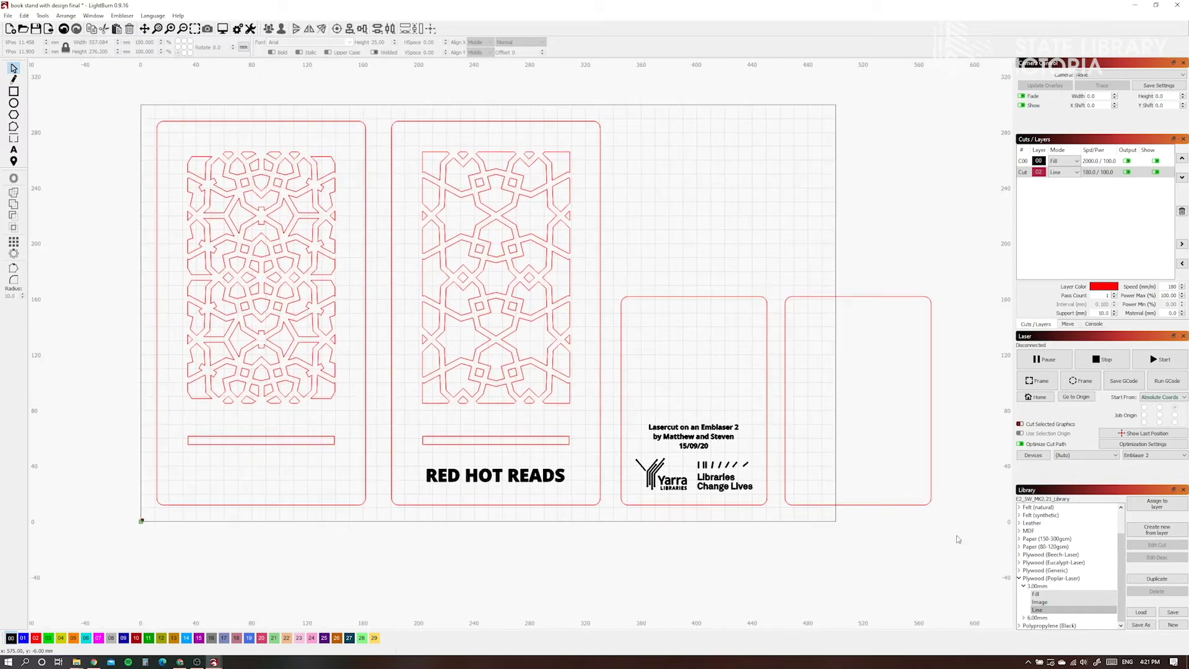
Undo back to the stacked stand layout, then rewind and play the job preview.
key("ctrl+z")
key("alt+p")
left_click_drag(403, 369, 450, 384)
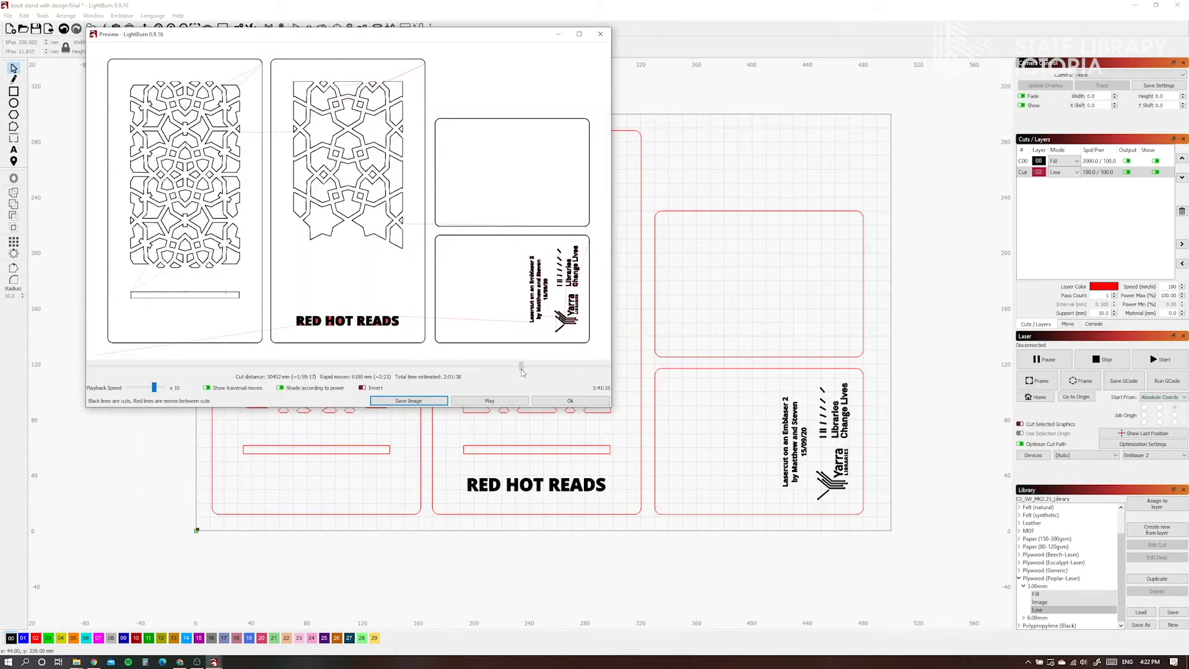
scroll(333, 296, "up", 8)
left_click(96, 368)
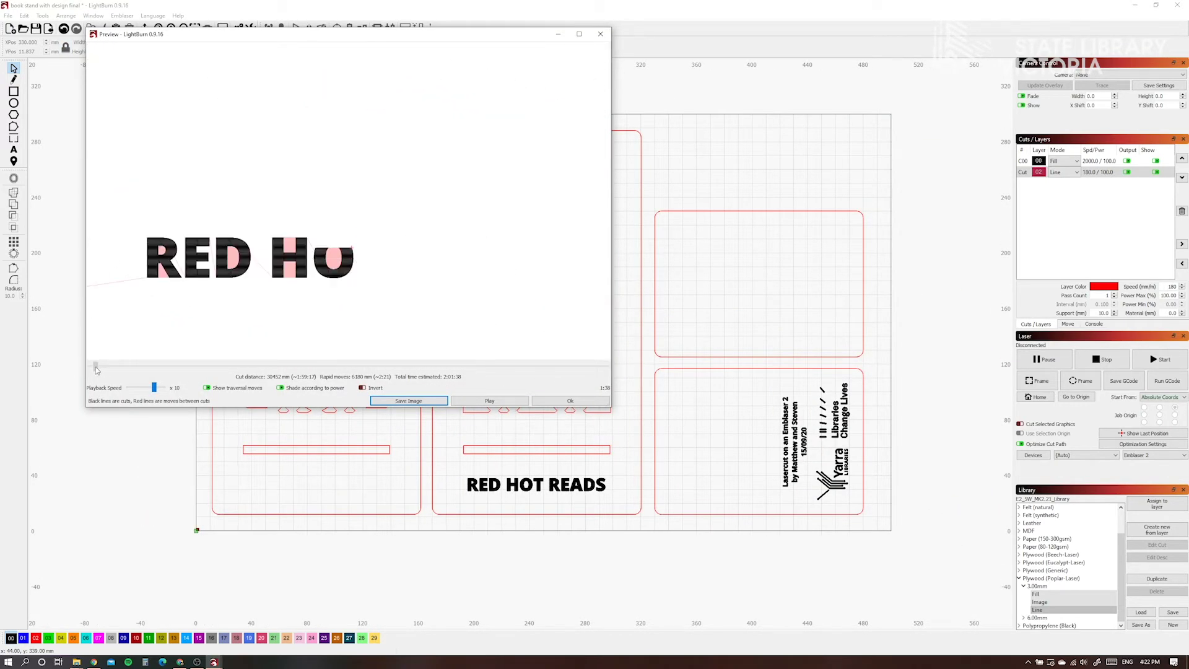
left_click(501, 401)
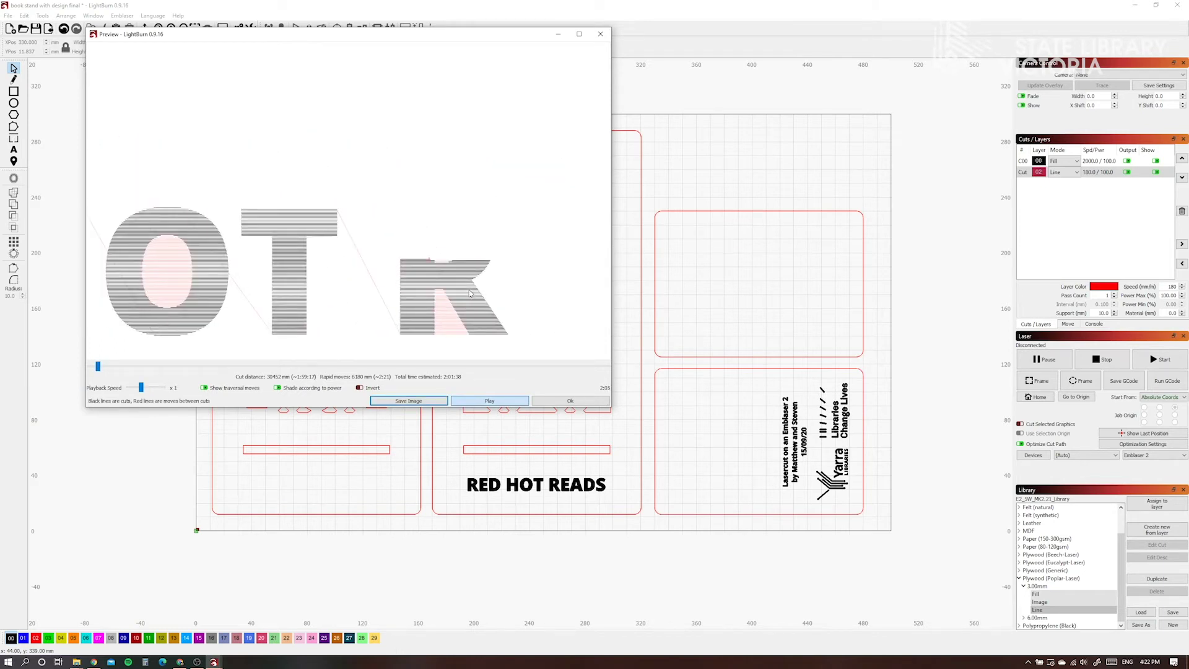
key("Escape")
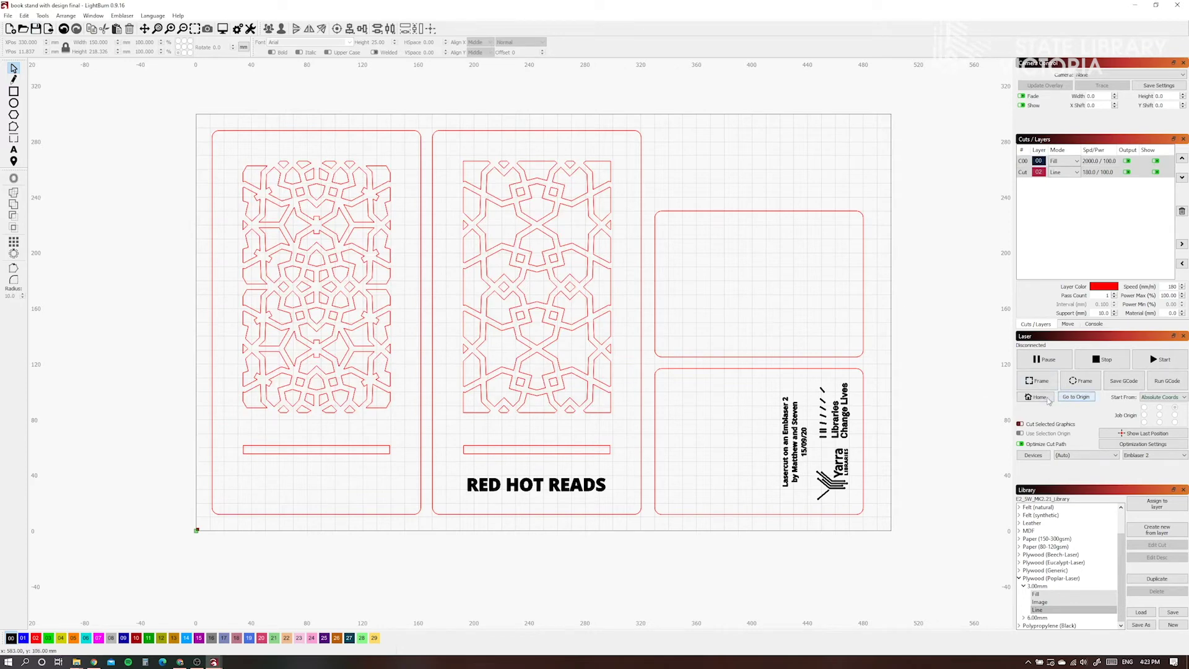